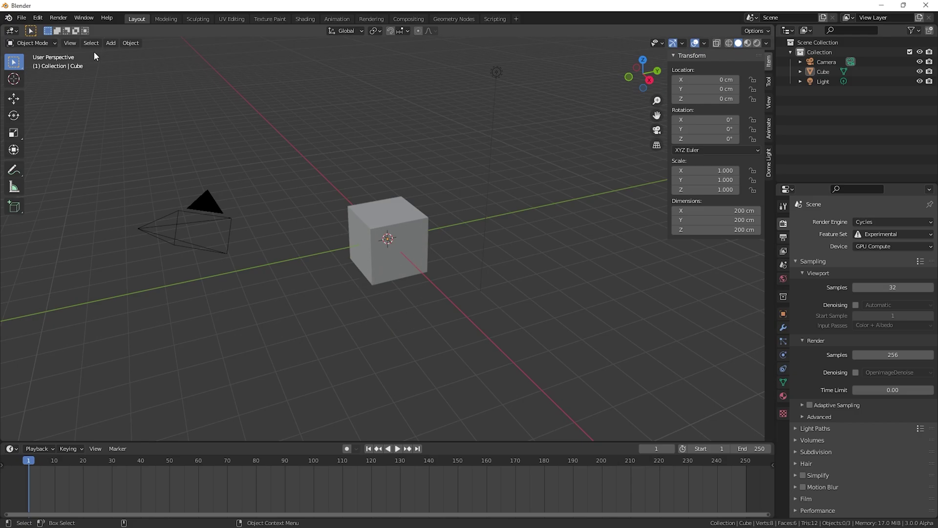
Install simple_camera_shake.zip from Preferences > Add-ons, enable Simple Camera Shake, and minimize Preferences
click(38, 18)
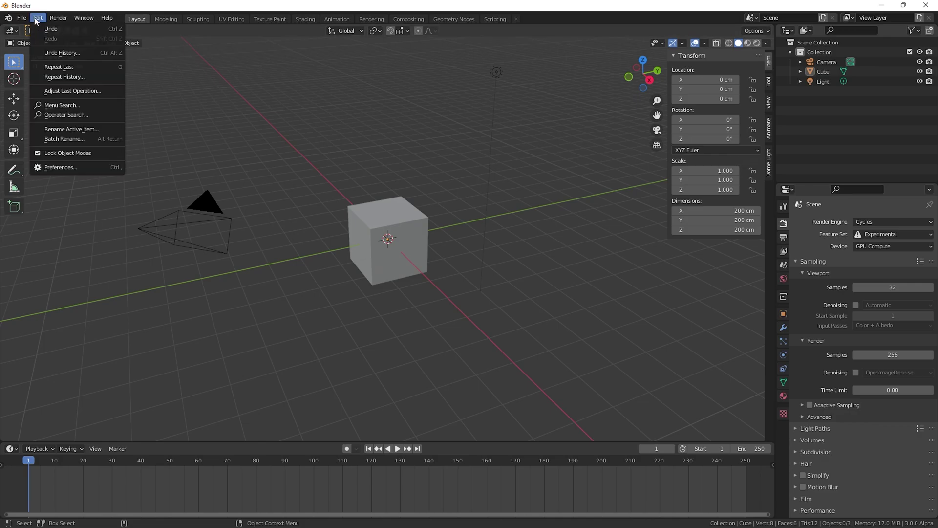
click(61, 168)
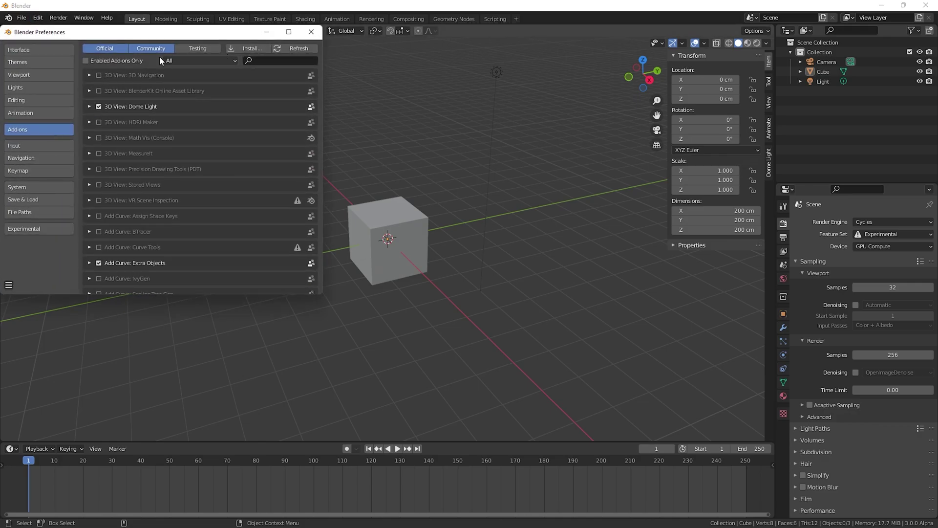
click(250, 49)
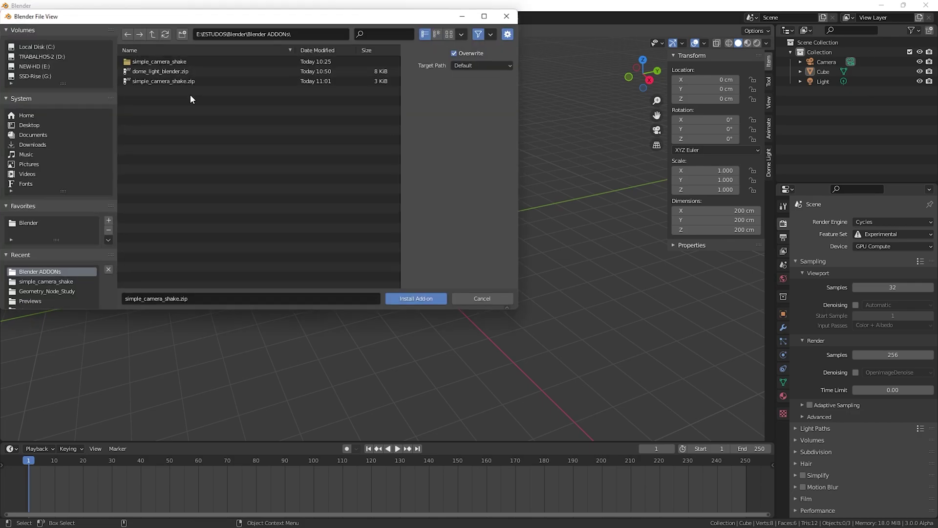
double_click(152, 83)
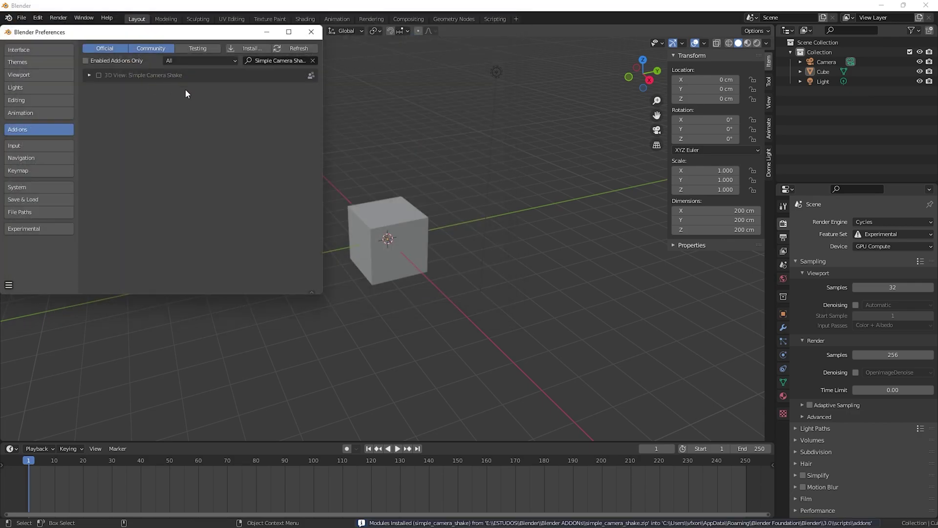
click(99, 76)
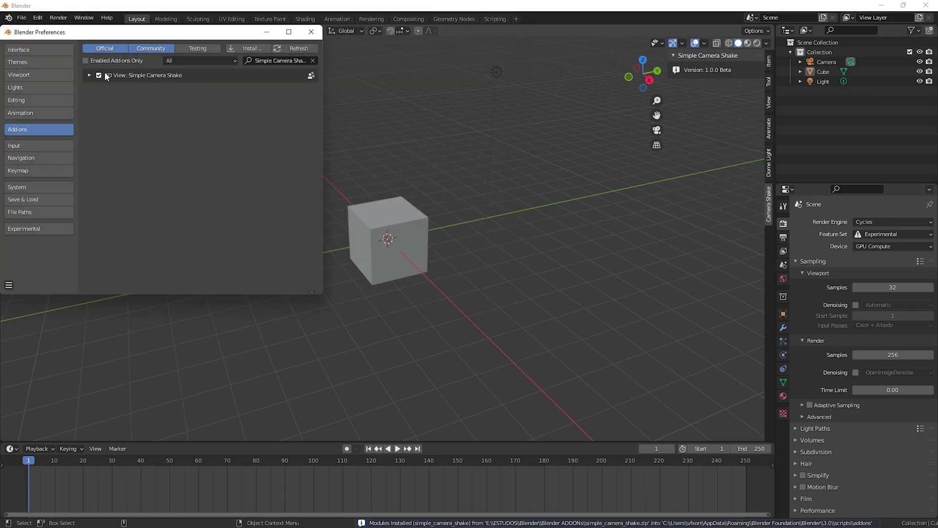
click(266, 32)
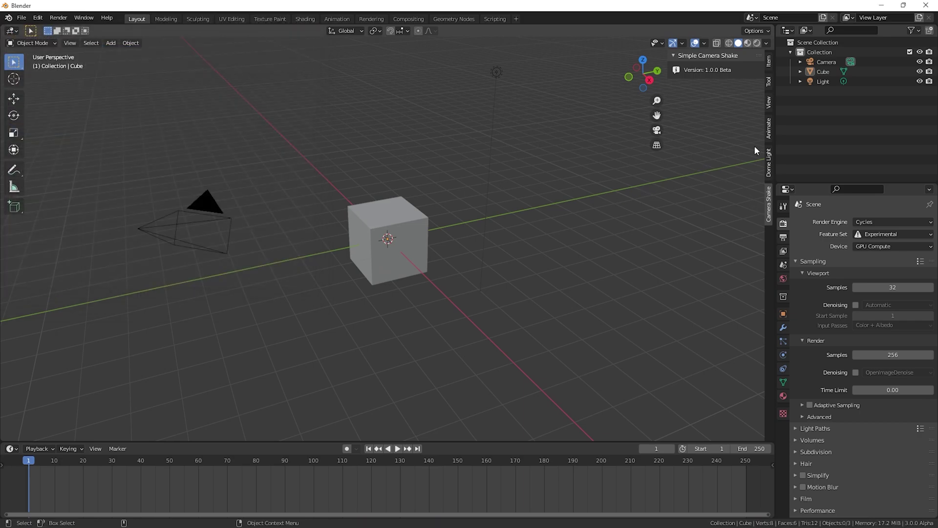
Select the camera as the shake target, leaving the Camera Shake Power preset on Default
click(496, 73)
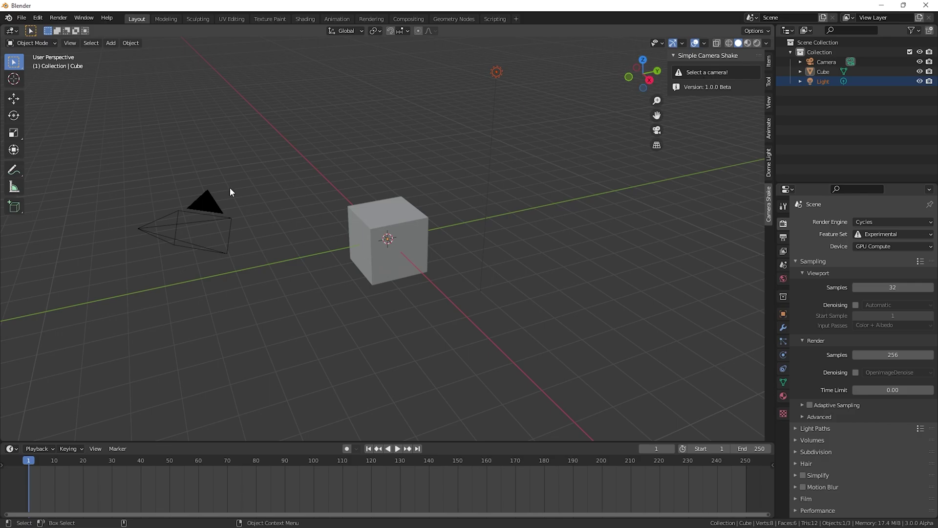
click(214, 199)
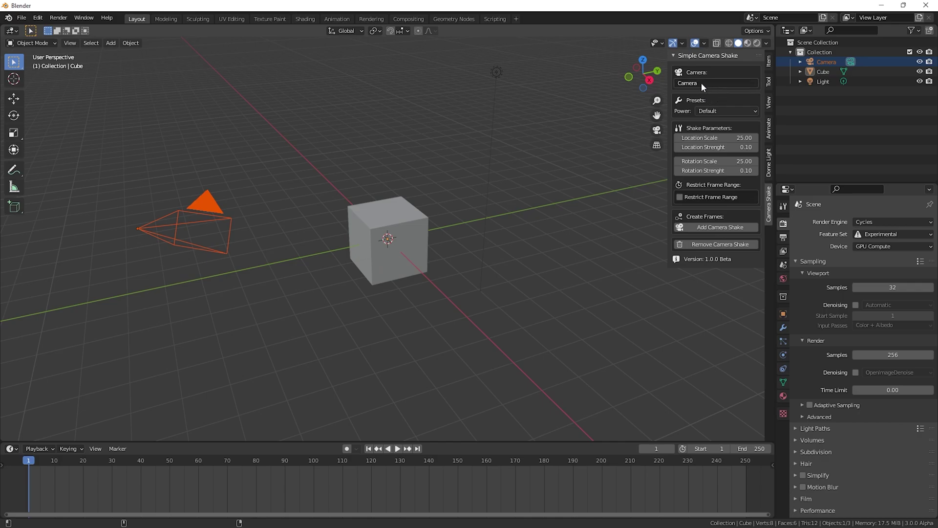
click(733, 111)
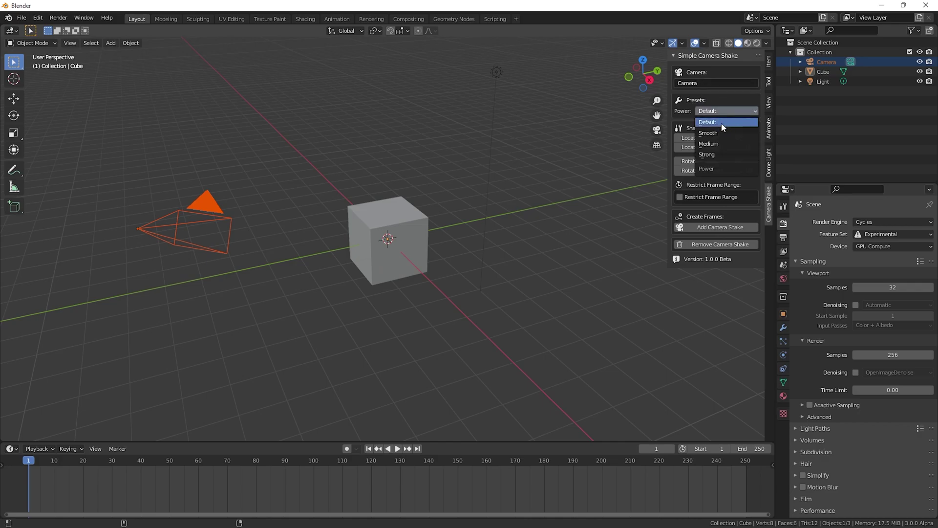
click(688, 104)
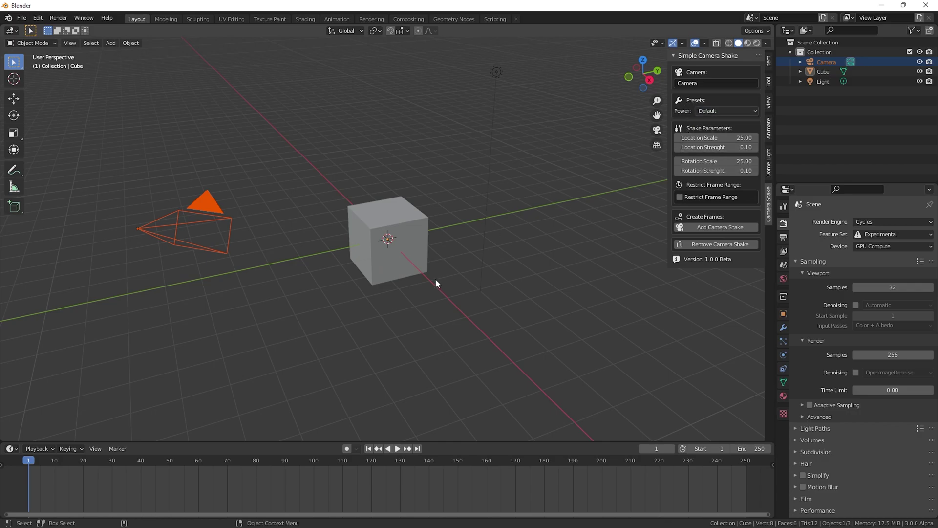
click(217, 222)
Orbit the view and try the Move and Rotate tools on the camera, cancelling the rotation
middle_drag(299, 246, 303, 247)
key(shift+space)
key(r)
key(shift+space)
key(g)
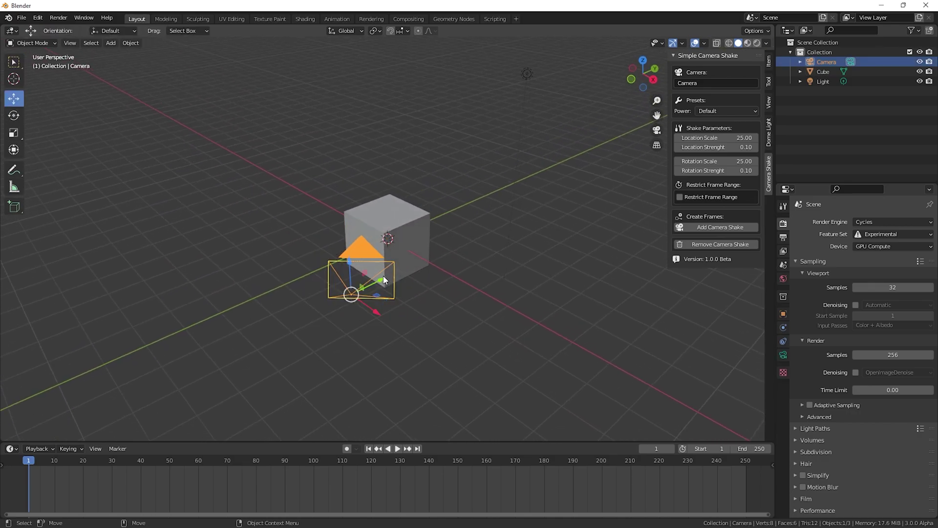
click(364, 274)
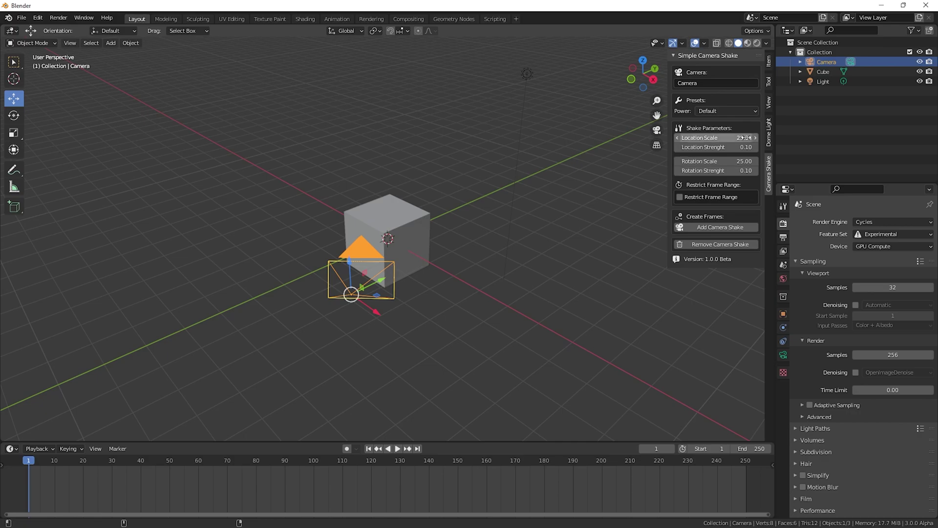
key(shift+space)
key(r)
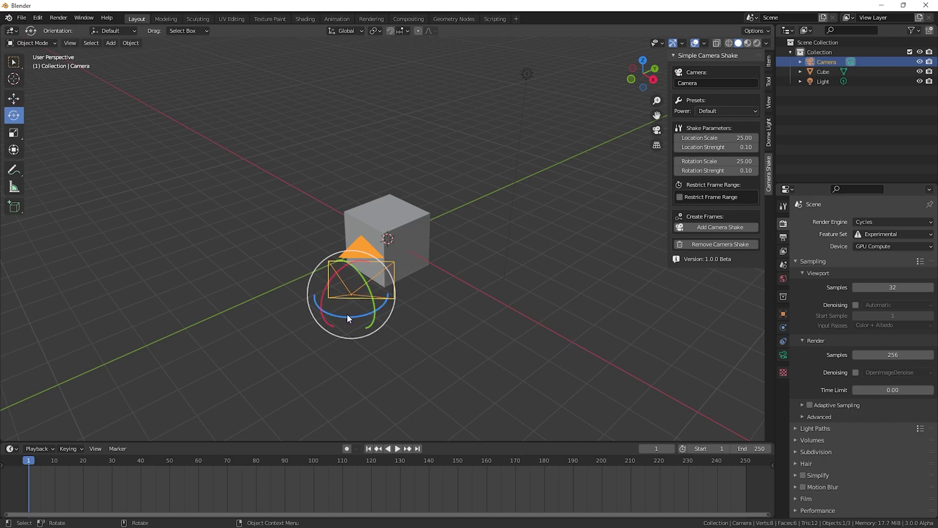
drag(347, 317, 318, 273)
right_click(382, 304)
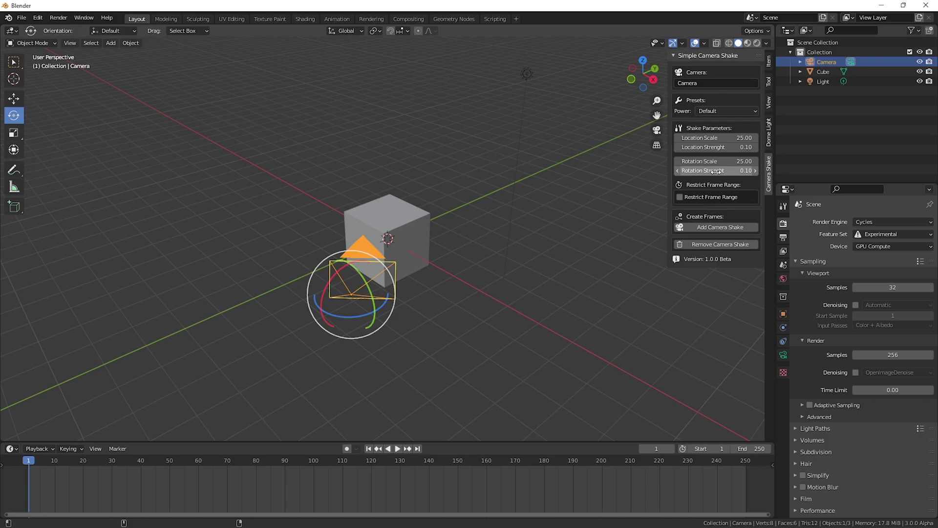
Enable Restrict Frame Range (frames 0–250, 20 blend in/out) and reselect the camera
click(684, 198)
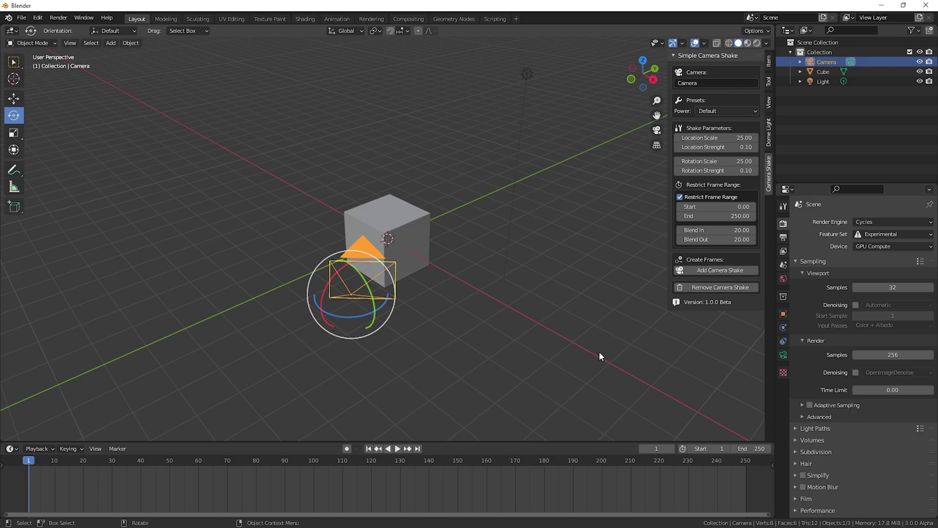
click(473, 313)
click(371, 288)
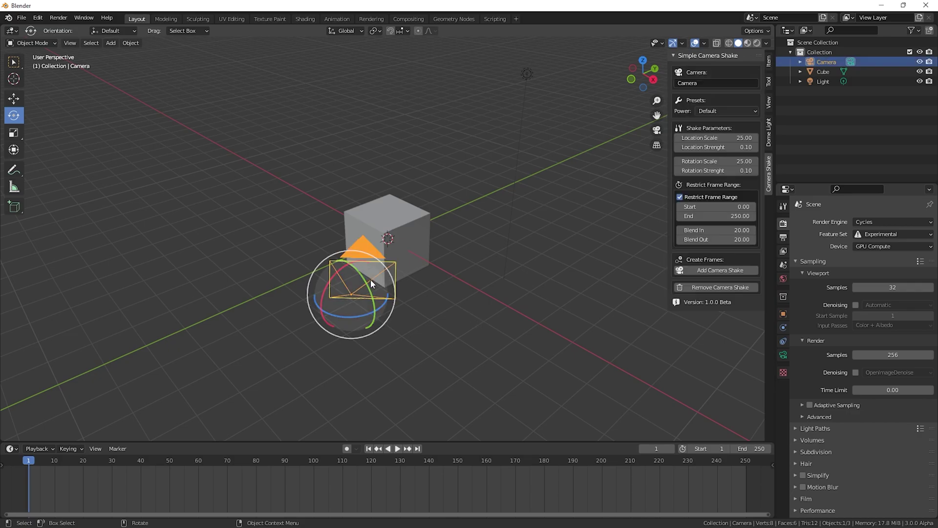
Look through the camera and add a Default-power shake with Restrict Frame Range turned off
key(KP_0)
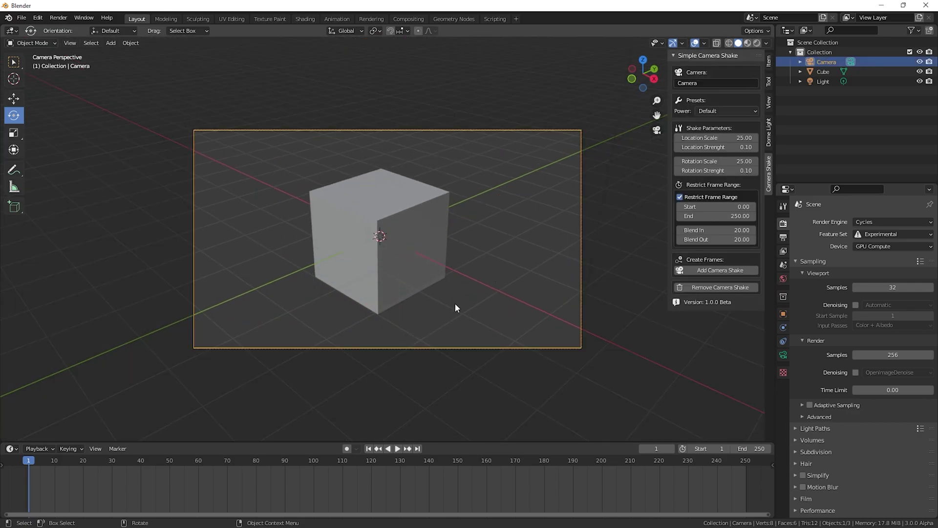
click(699, 196)
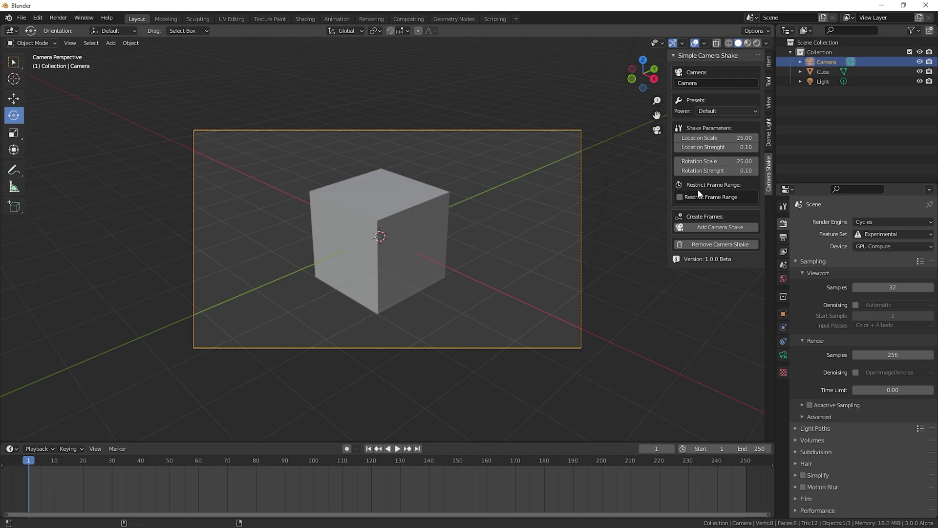
click(724, 111)
click(715, 114)
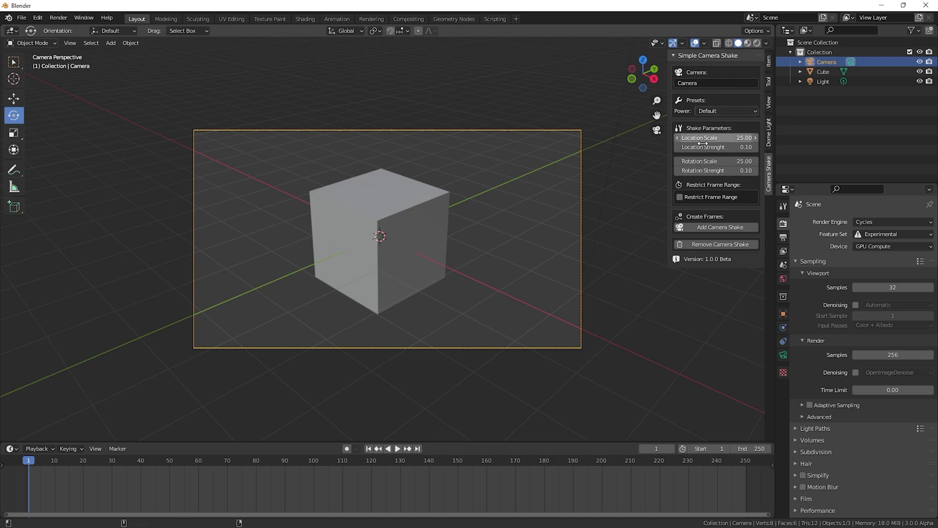
click(710, 228)
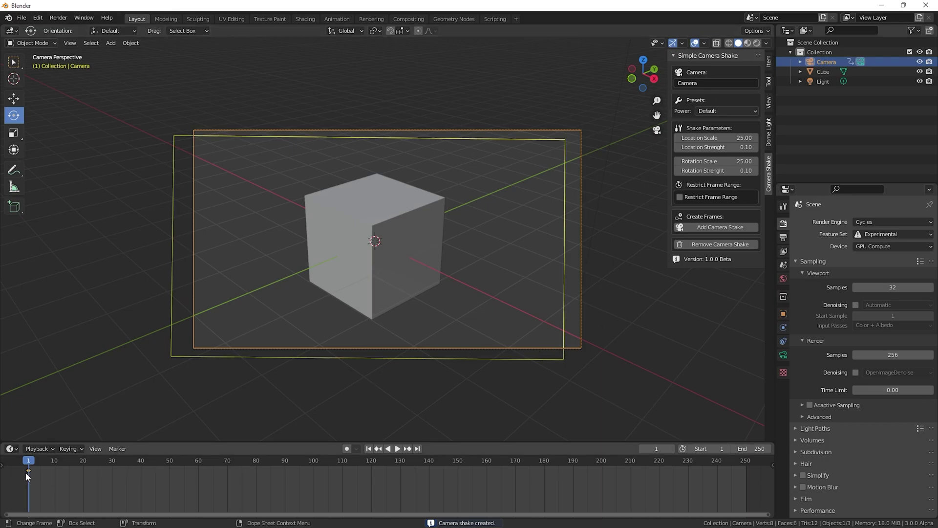
Open the timeline's editor-type menu to choose a curve graph editor
click(13, 448)
click(12, 448)
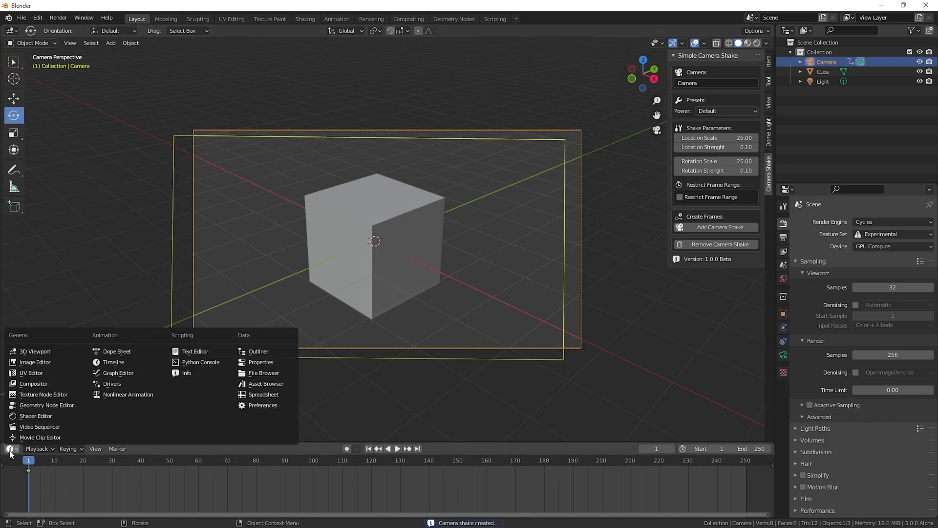
click(37, 448)
click(11, 448)
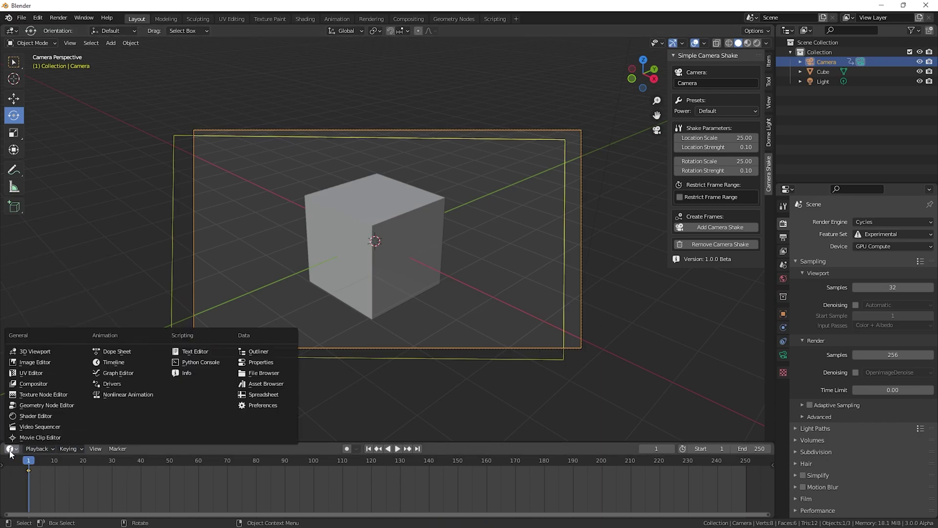
Show the shake in an enlarged Graph Editor and the camera's Delta Transform values, then preview playback
click(128, 371)
drag(479, 441, 479, 382)
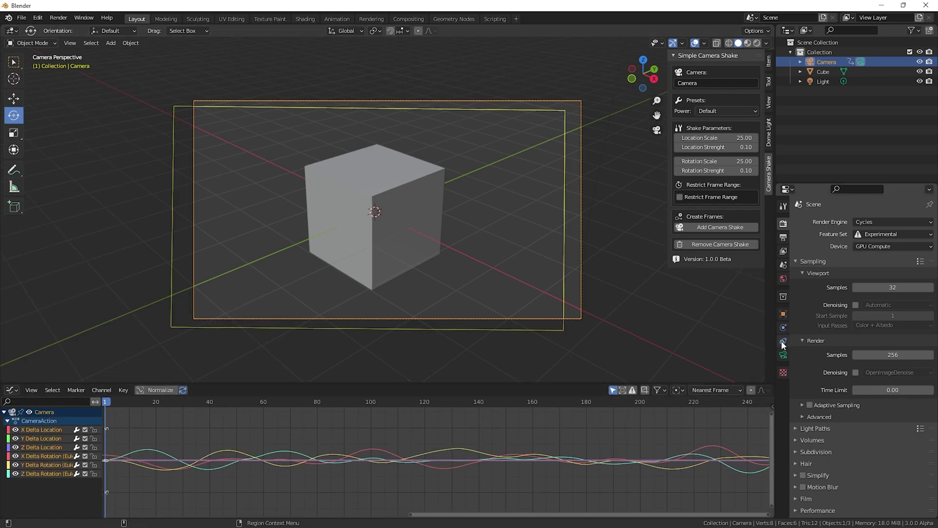
click(782, 355)
click(783, 314)
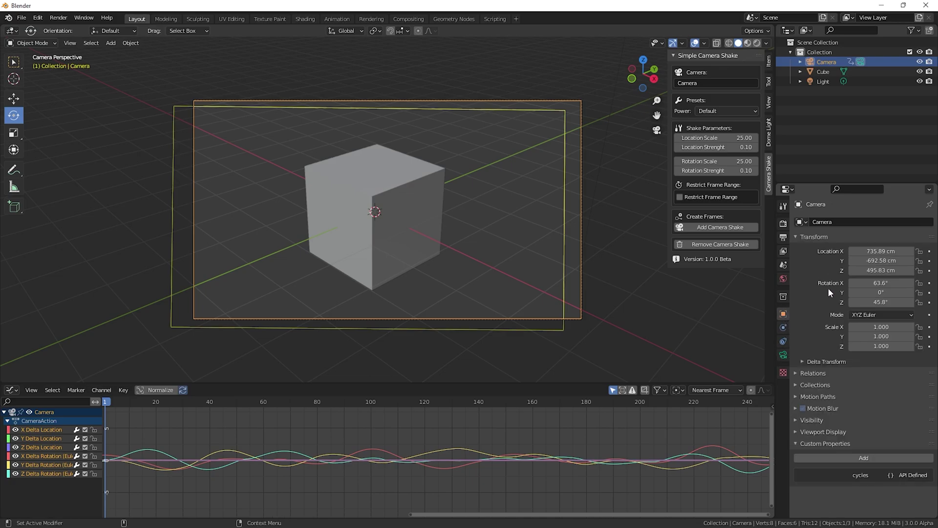
click(801, 362)
scroll(875, 371, down, 2)
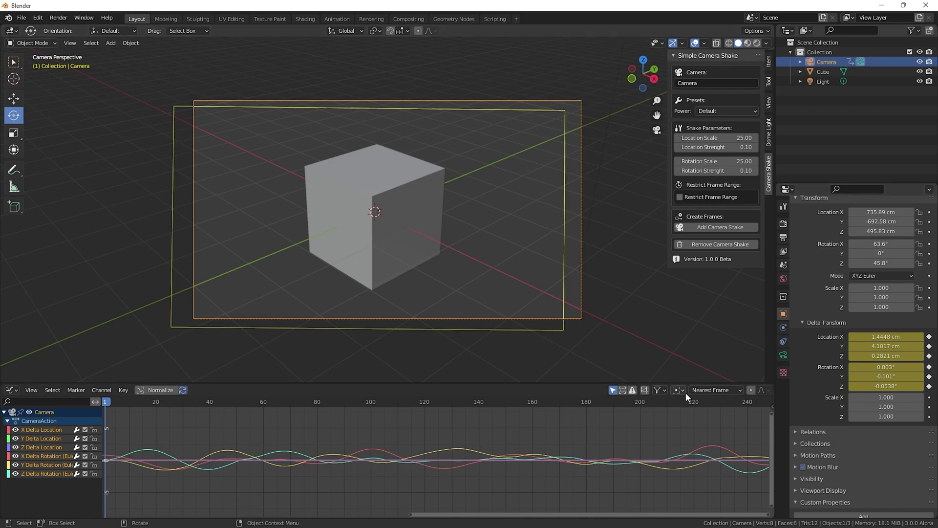
key(space)
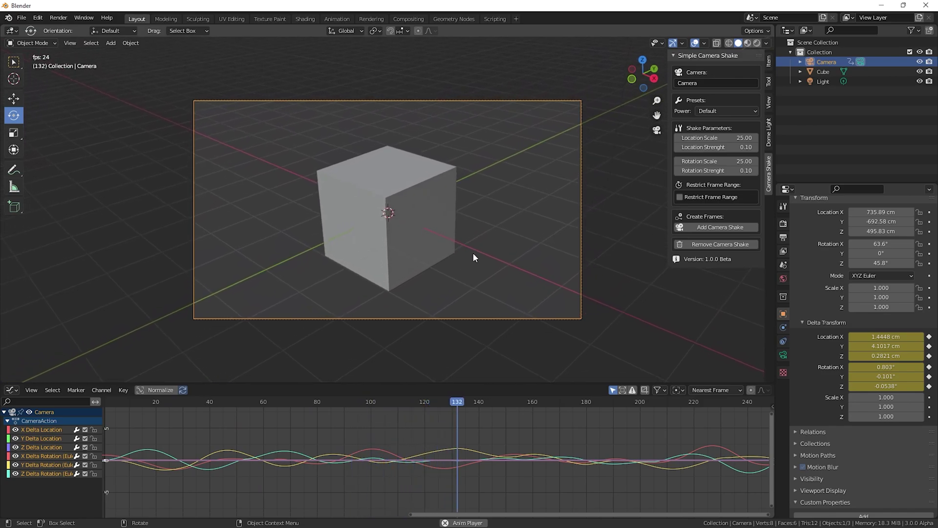
key(space)
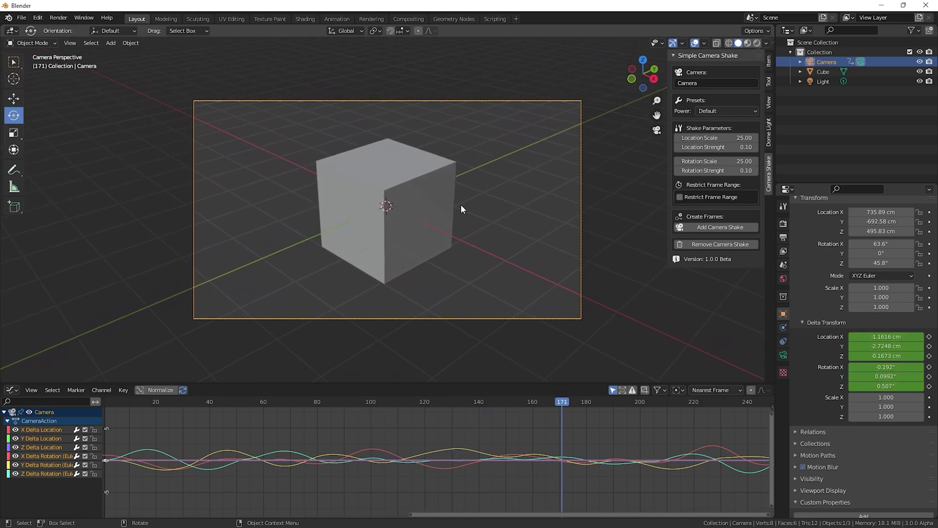
Replace the shake with a Strong-preset shake (scales 15.00, strengths 0.30) and preview playback to frame 193
click(733, 244)
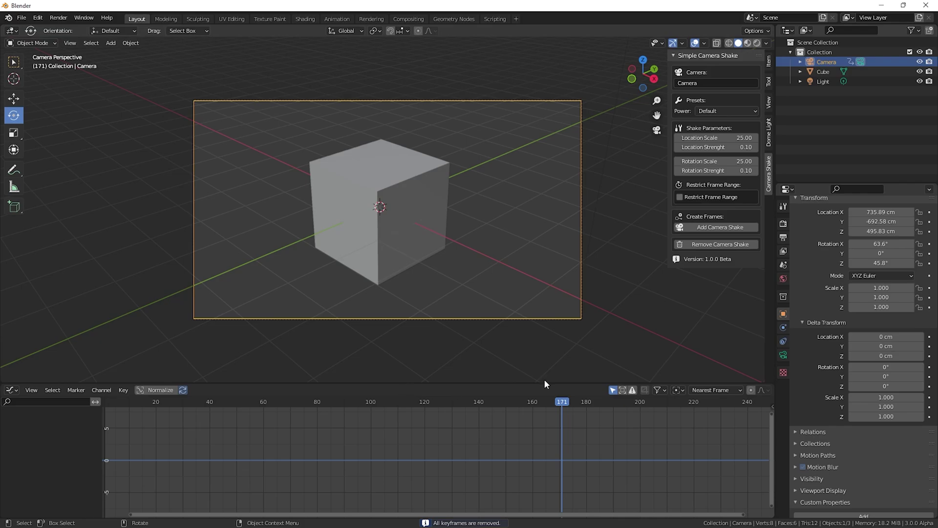
drag(126, 407, 103, 405)
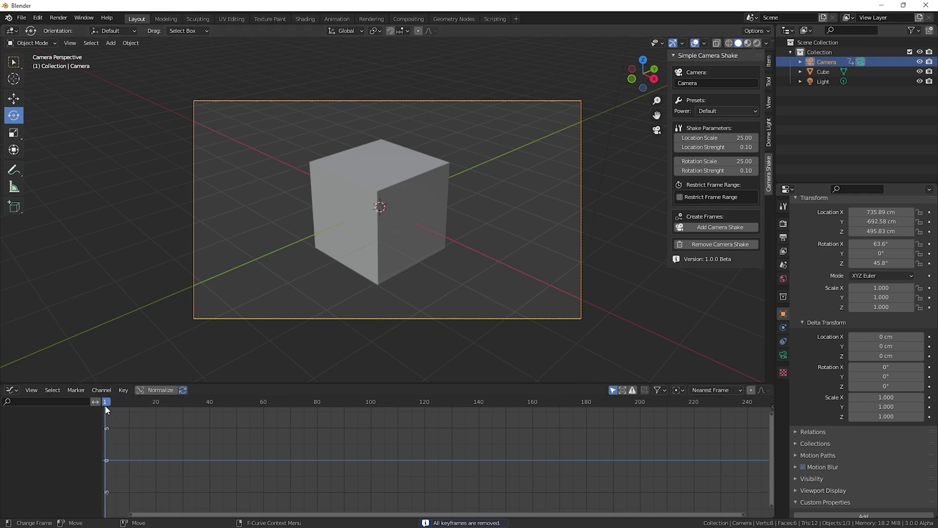
click(702, 110)
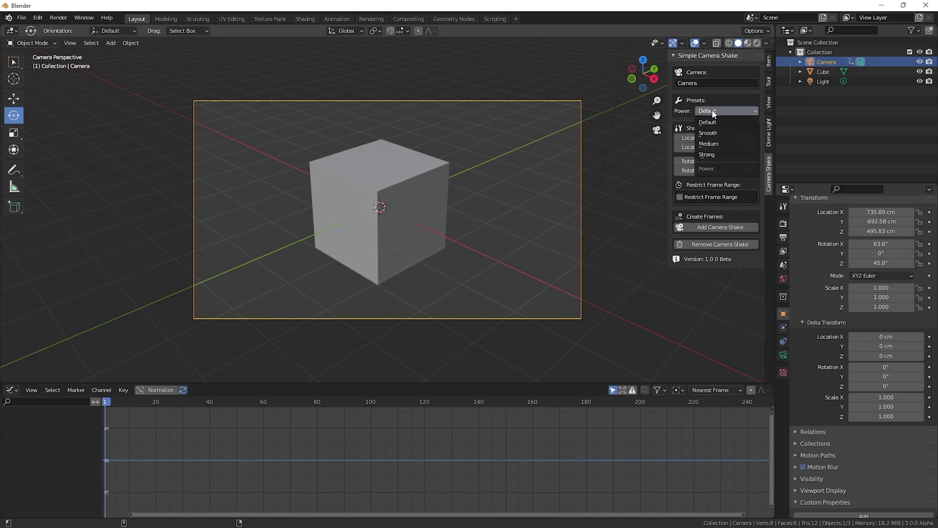
click(707, 155)
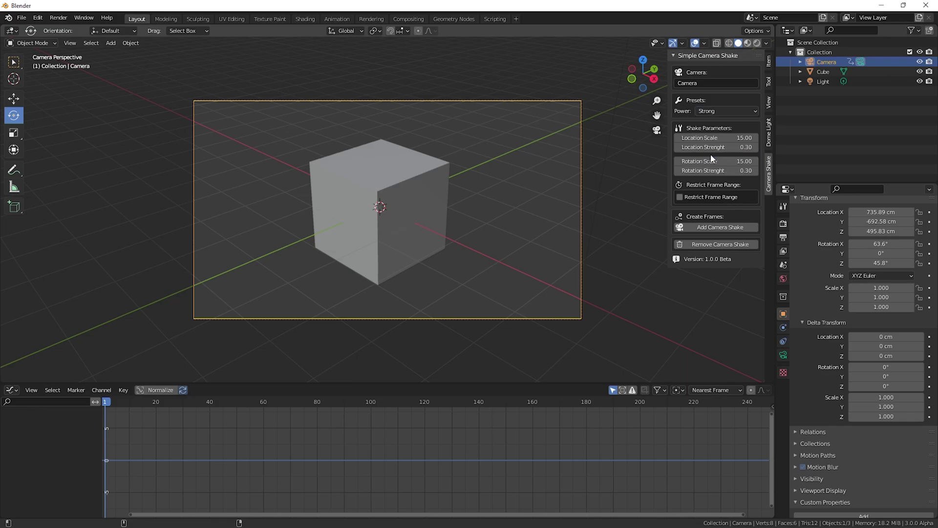
click(718, 228)
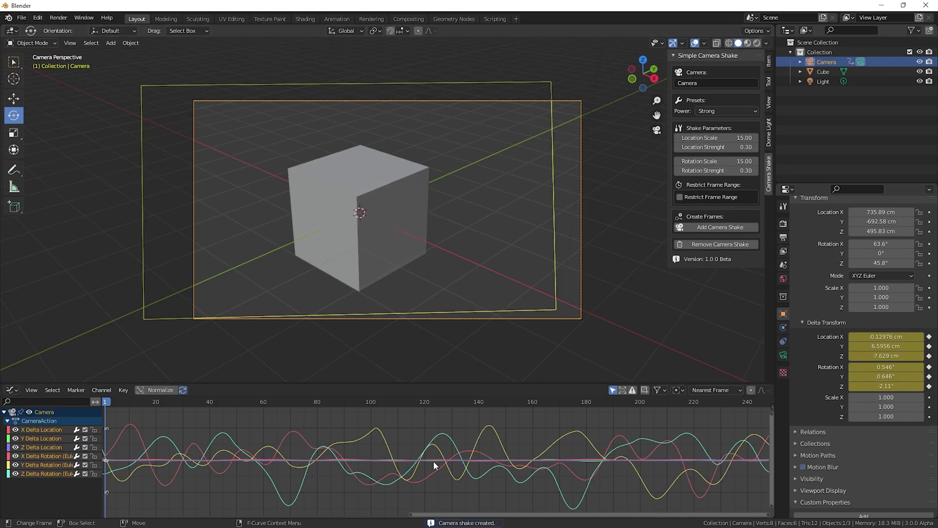
key(space)
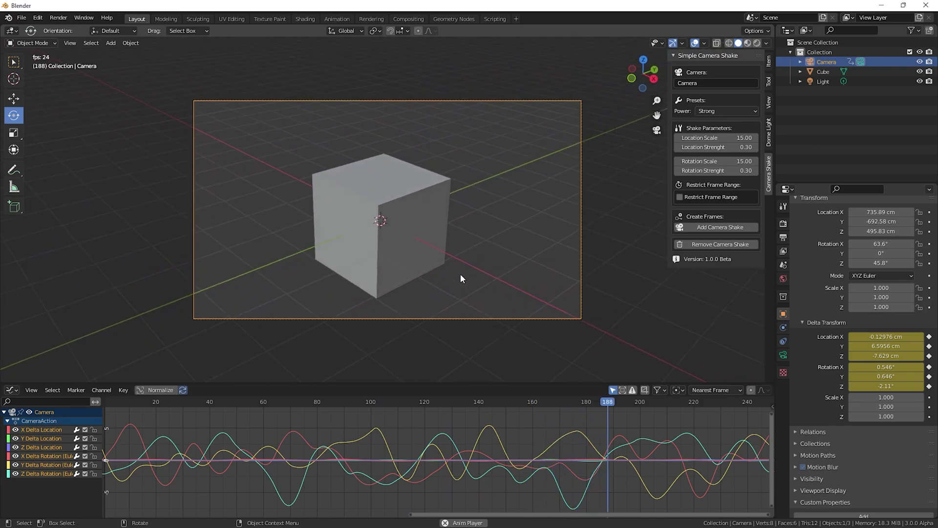
key(space)
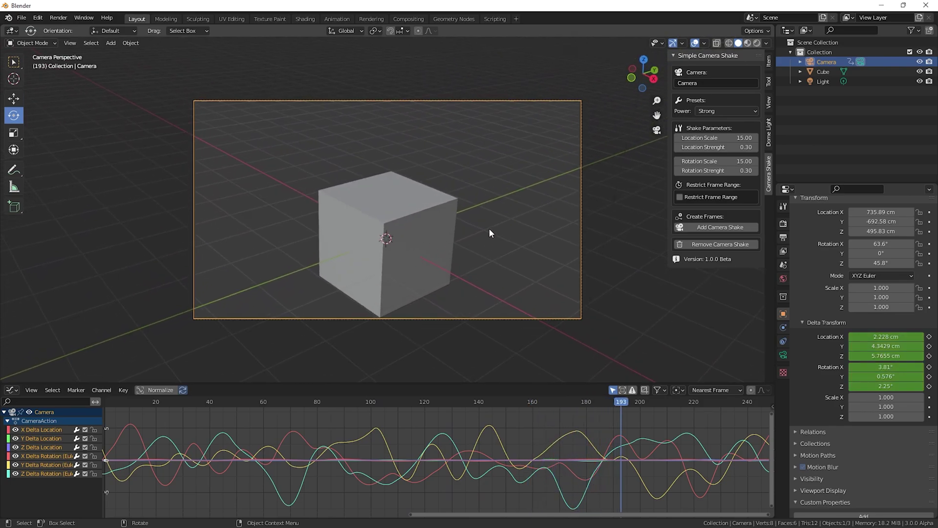
Remove the camera's shake keyframes, rewind to frame 1, and set the scene's end frame to 200
click(720, 243)
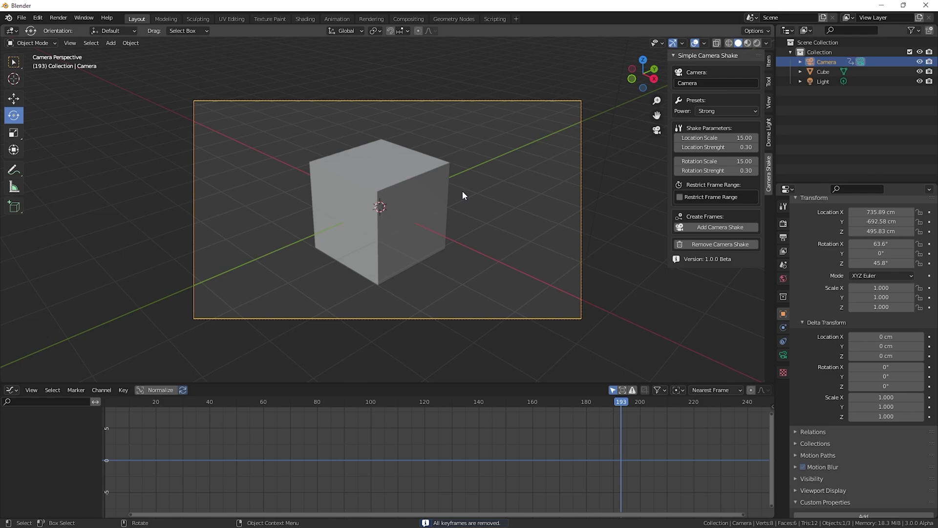
drag(620, 404, 107, 419)
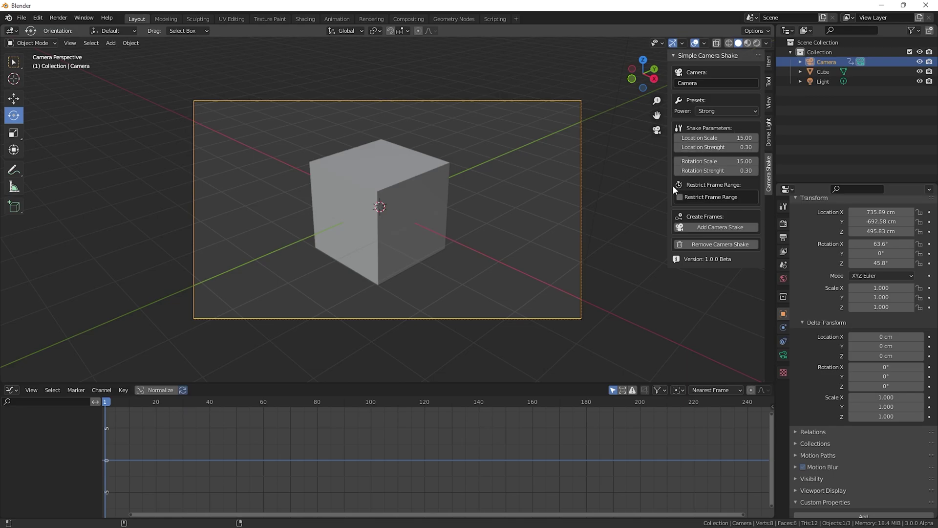
drag(743, 512, 766, 511)
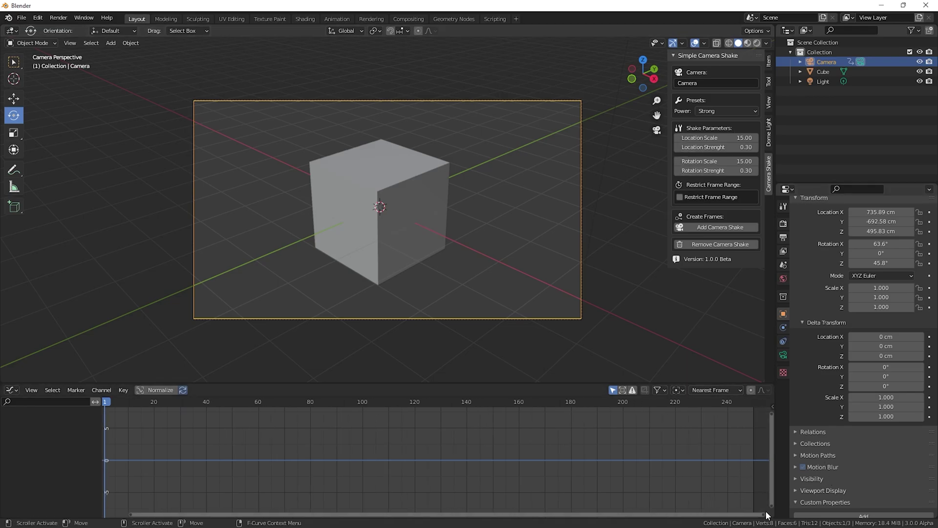
click(783, 237)
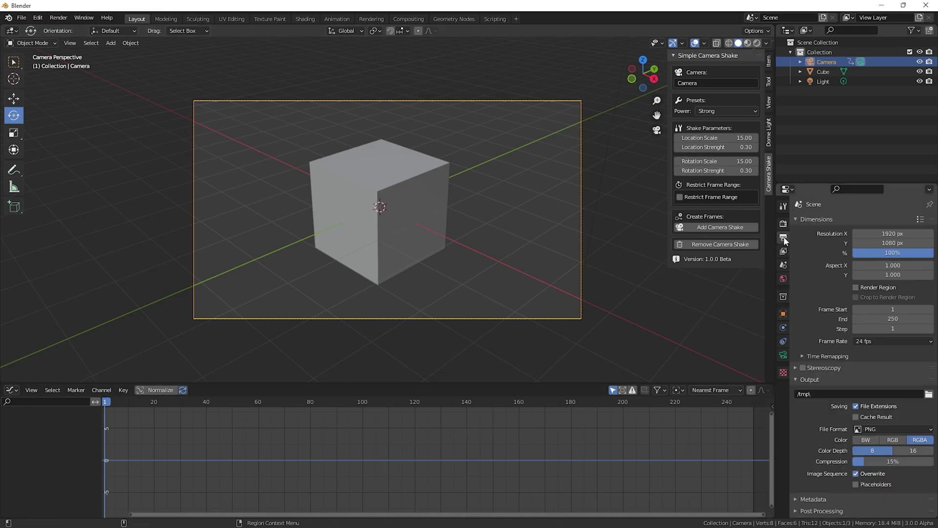
double_click(889, 319)
text(200)
key(Return)
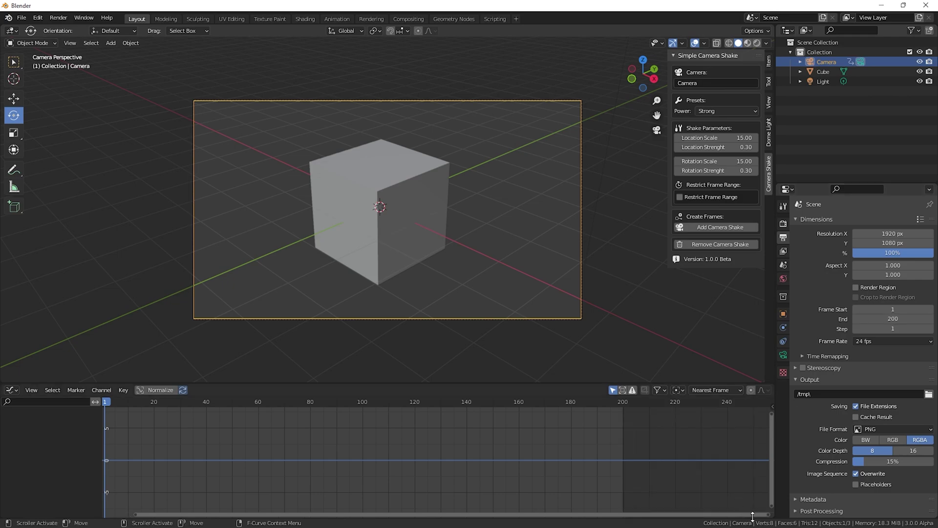
drag(765, 513, 641, 503)
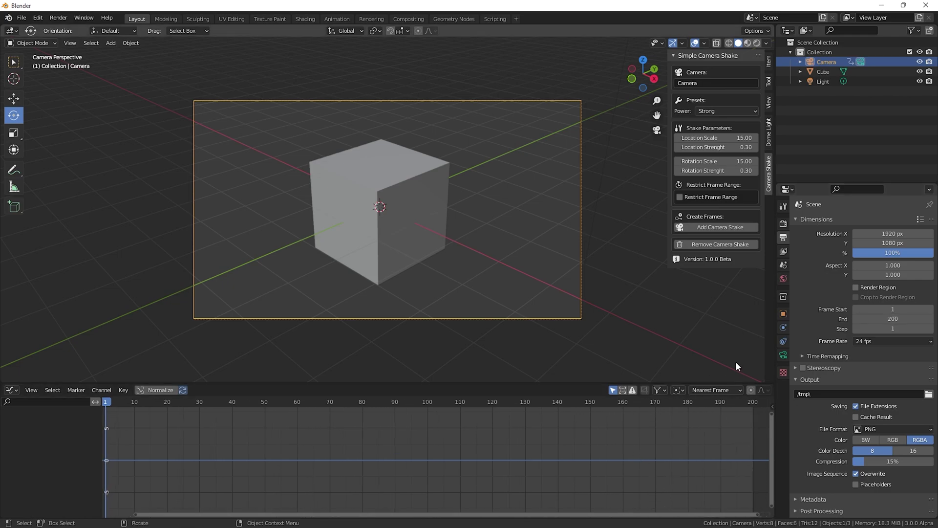
Enable Restrict Frame Range with Start 1, End 199 and 25 blend in and out
click(680, 197)
click(728, 214)
text(200)
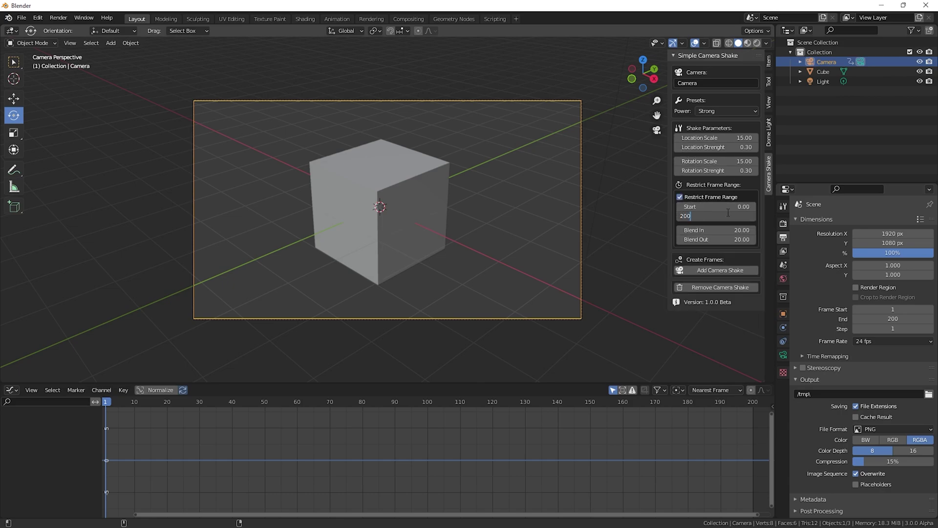
key(Home)
key(Delete)
key(Delete)
key(Delete)
text(19)
key(shift+Tab)
text(1)
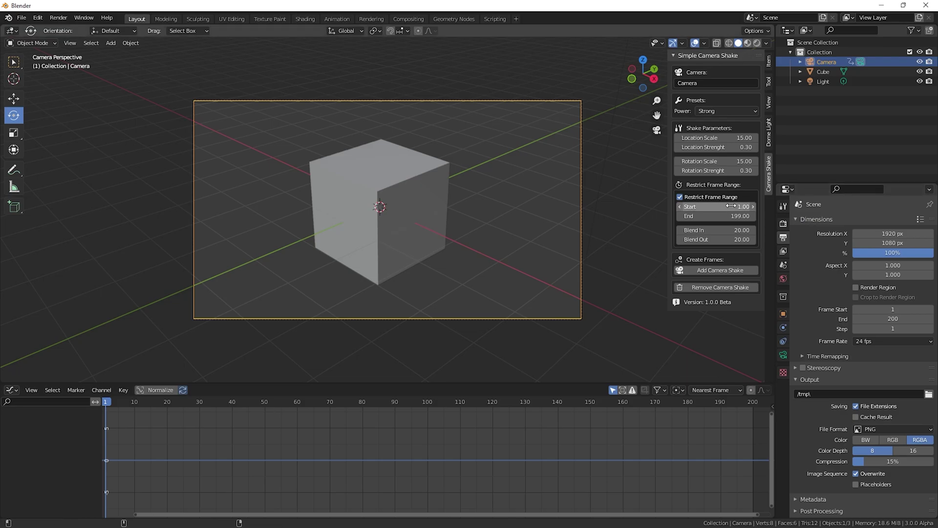
key(Return)
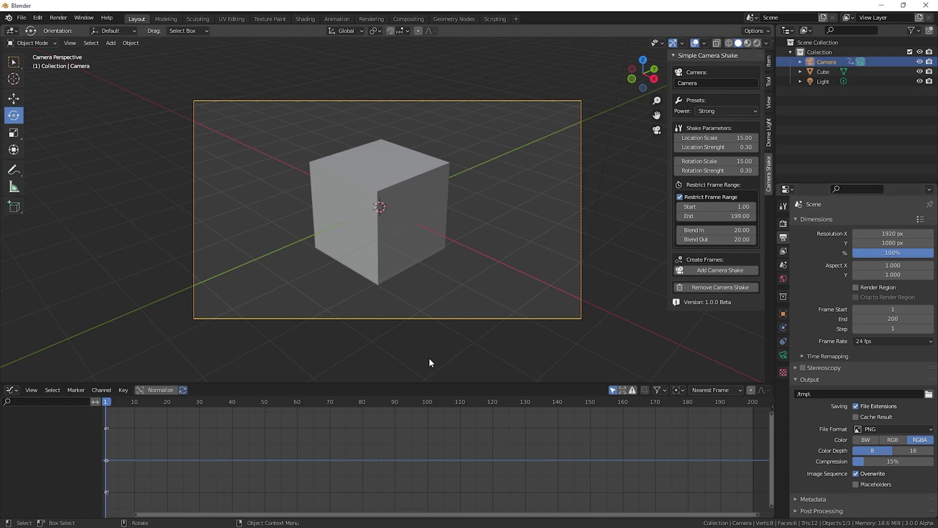
drag(730, 231, 731, 239)
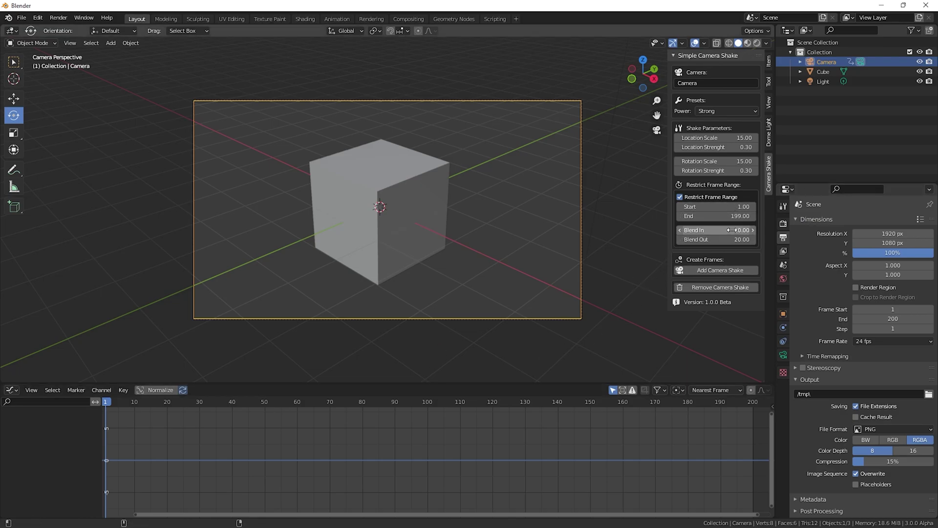
text(25)
key(Return)
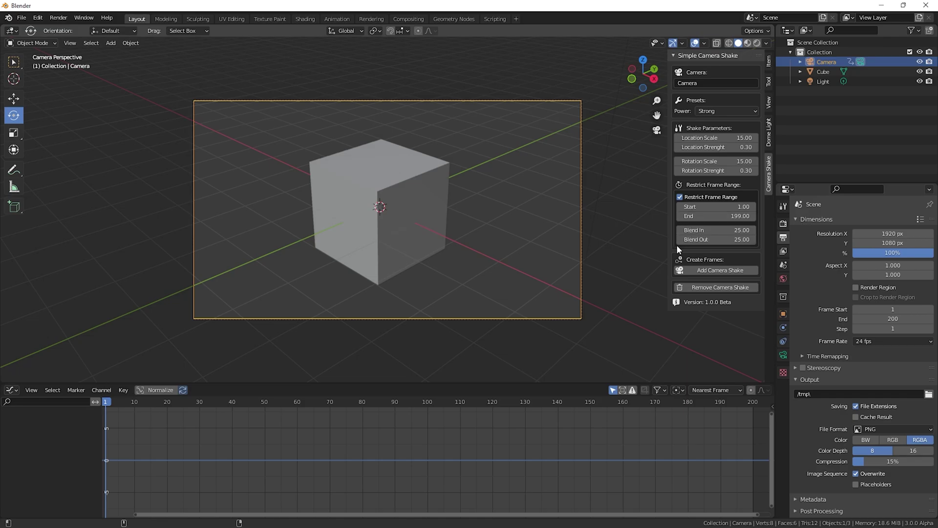
Add a Default-power shake over the restricted range and preview playback from the first frame
click(712, 111)
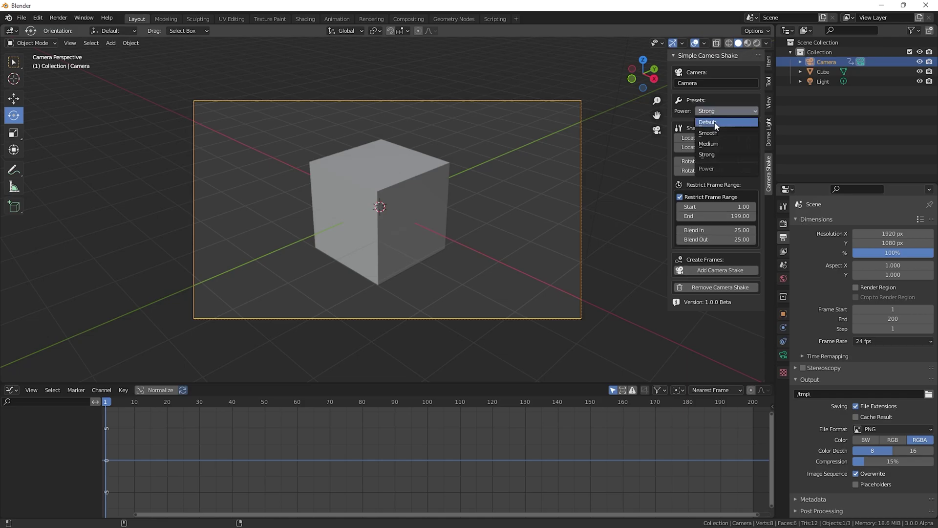
click(715, 123)
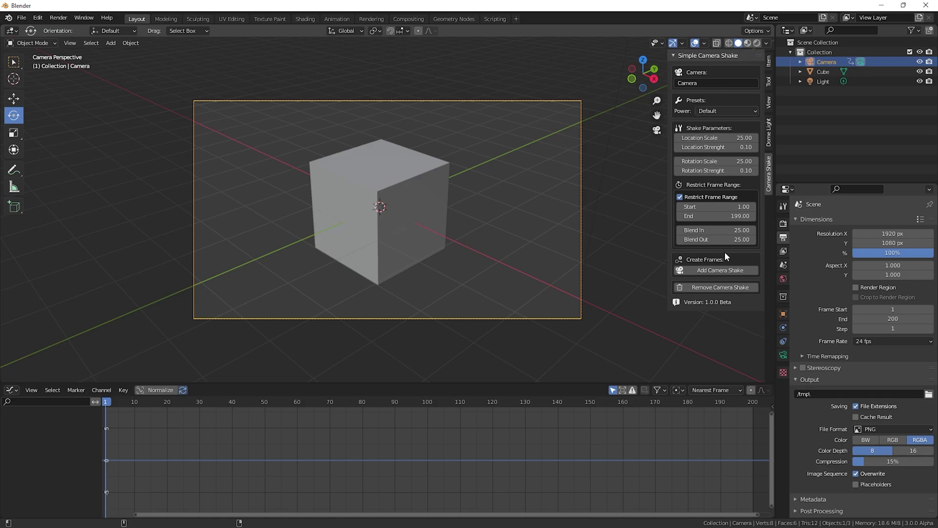
click(720, 270)
key(space)
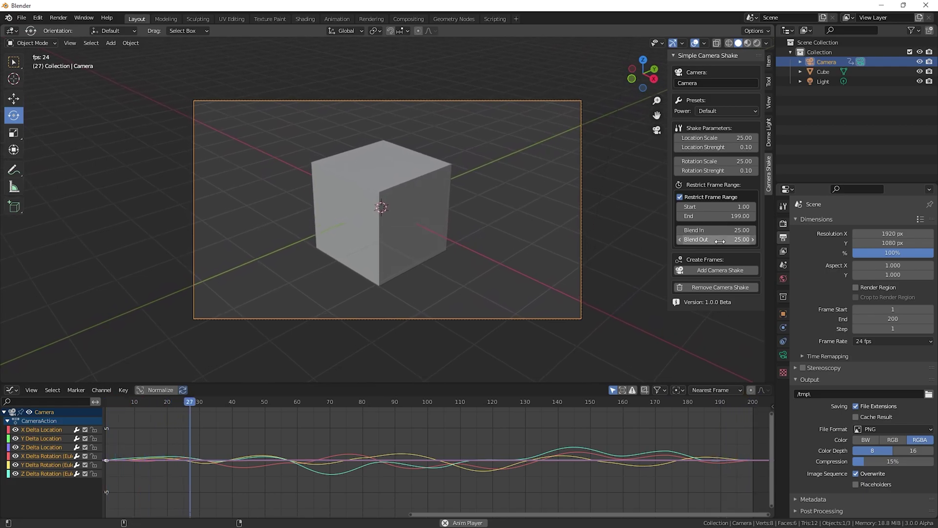
key(space)
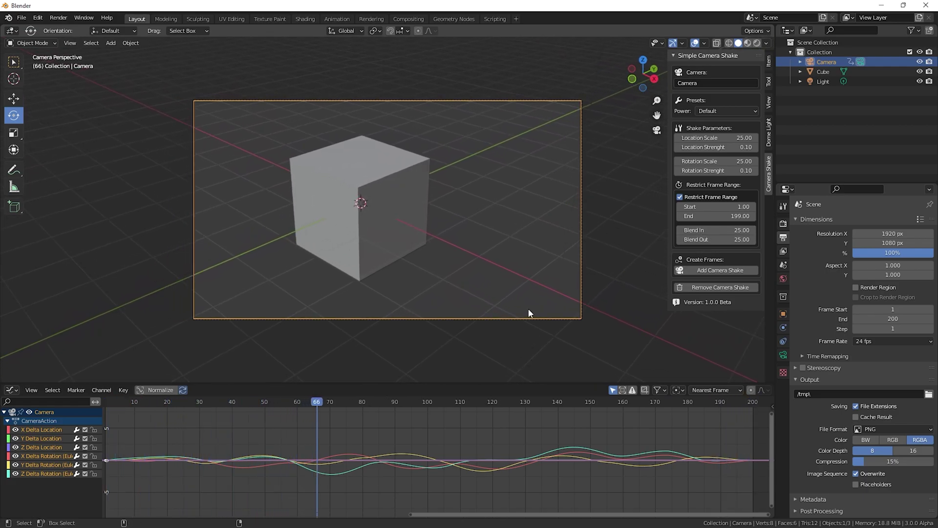
key(shift+Left)
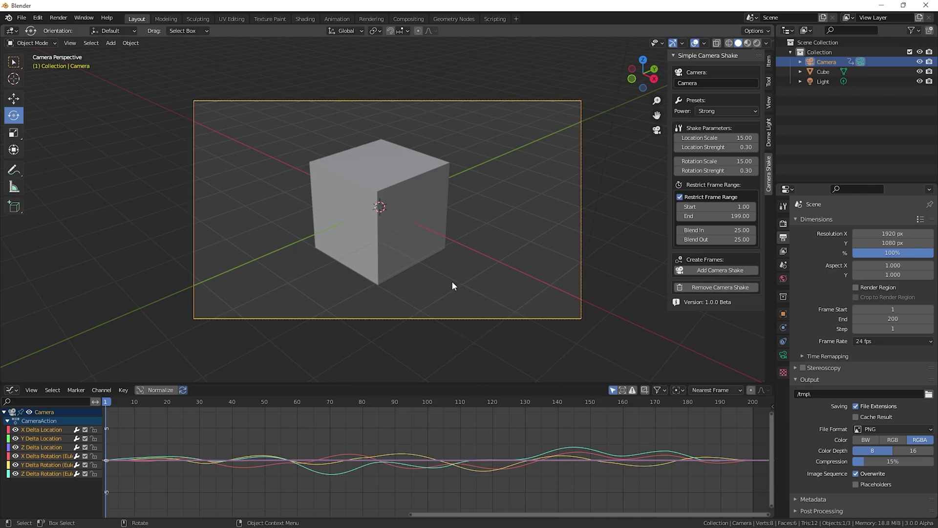
Select the cube, scrub to around frame 80, and reselect the camera
click(417, 239)
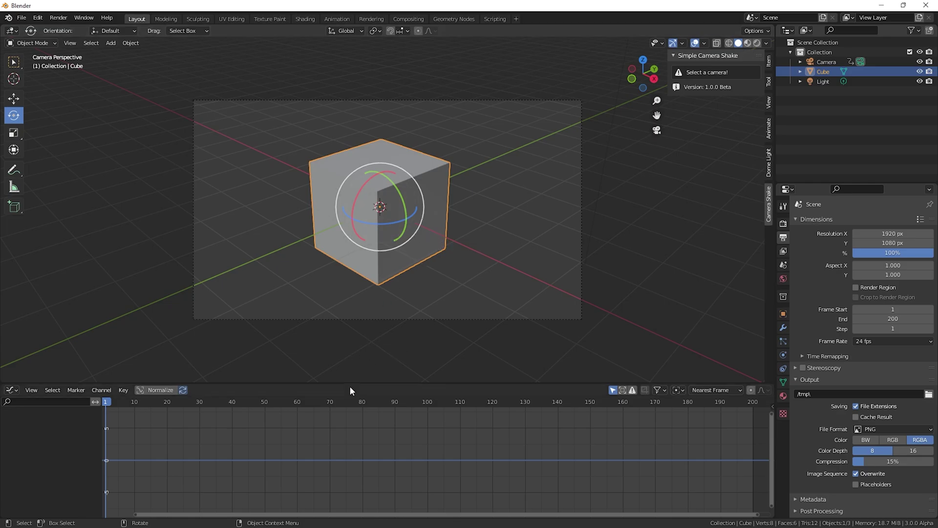
drag(342, 403, 362, 401)
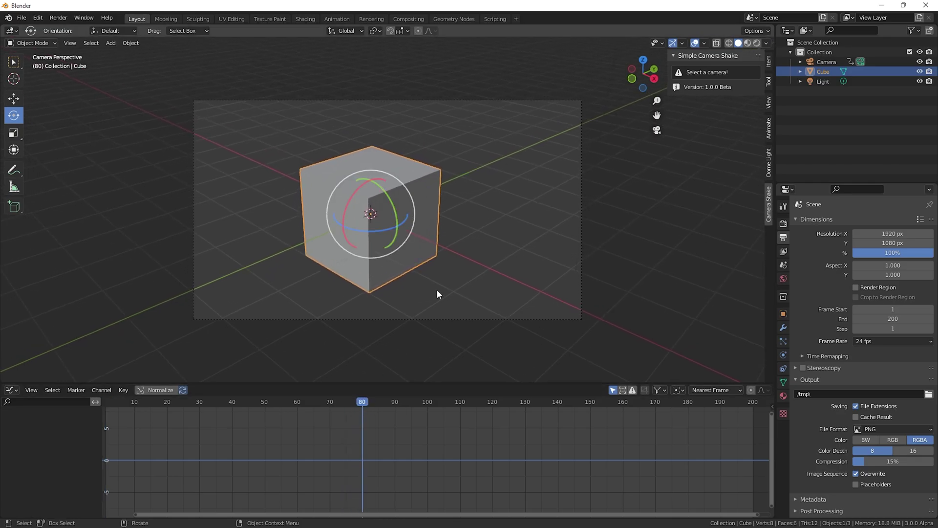
click(464, 318)
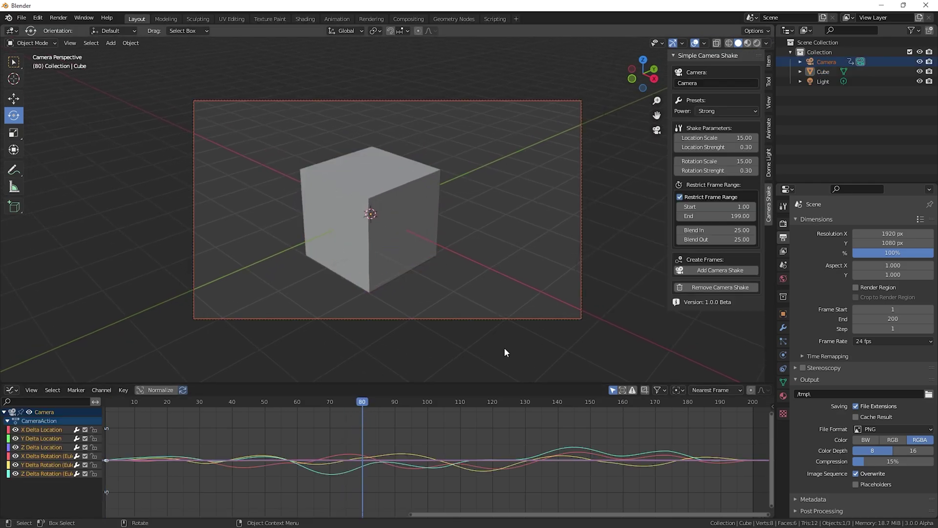
Add a Track To constraint to the camera with the Cube as its target
click(783, 354)
click(563, 319)
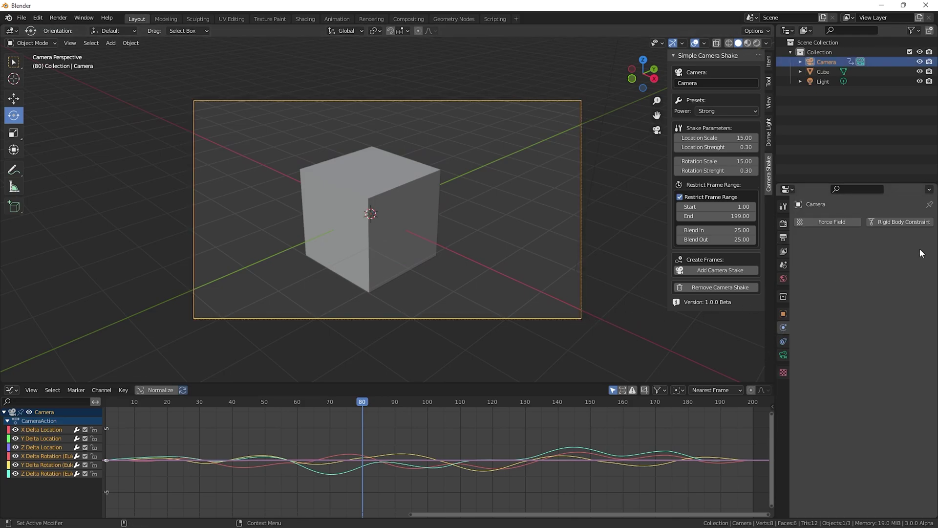
click(867, 222)
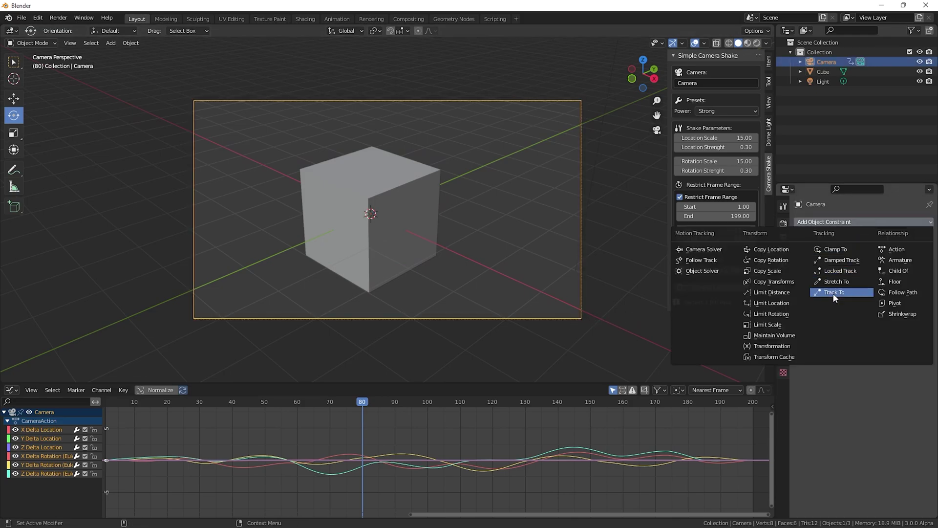
click(835, 293)
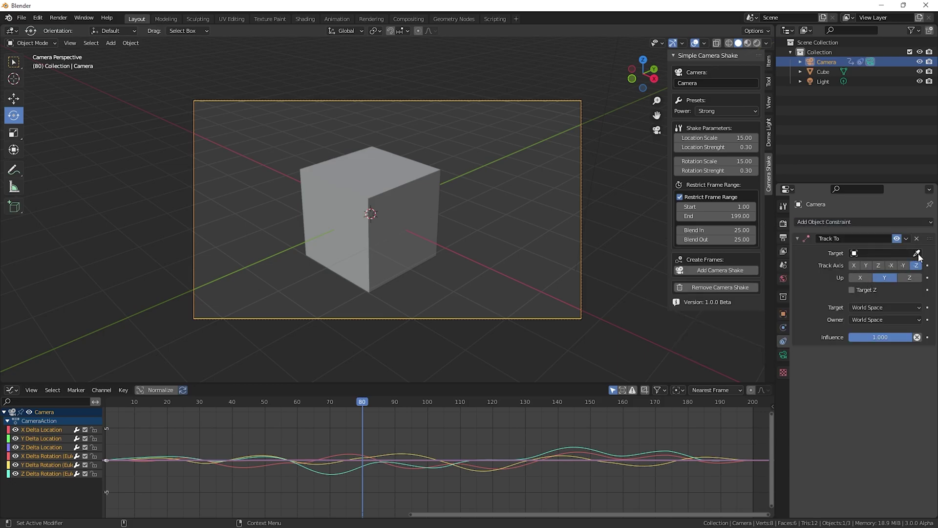
click(414, 219)
Select the Cube and move it with G so the camera re-aims at it
click(409, 218)
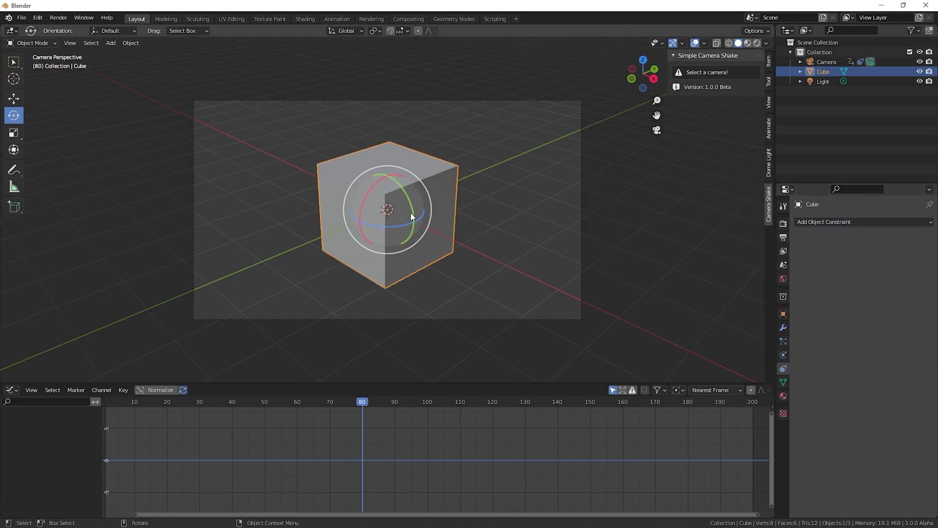
key(shift+space)
key(g)
mouse_move(422, 230)
mouse_down()
mouse_move(510, 243)
mouse_move(259, 138)
mouse_move(595, 274)
mouse_move(50, 268)
mouse_move(398, 197)
mouse_move(507, 253)
mouse_move(426, 221)
mouse_up()
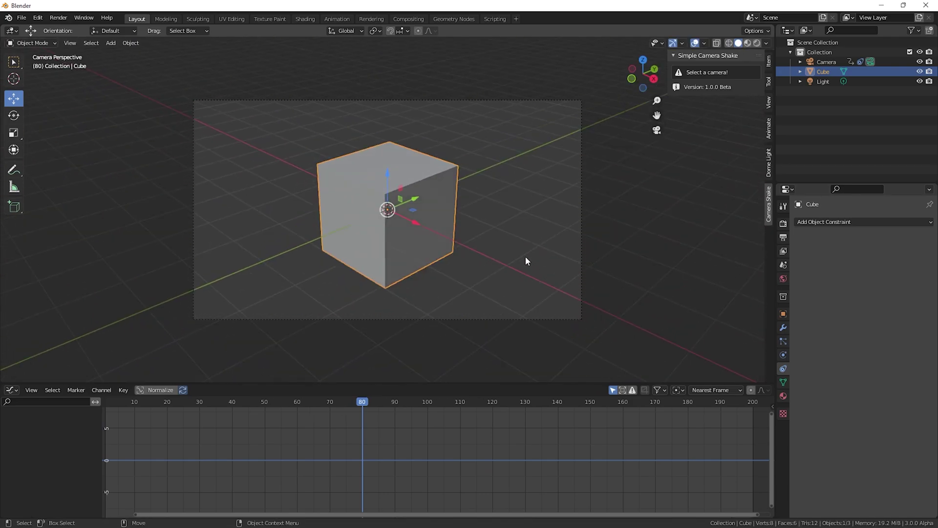
Set the camera's Track To influence to 0.6 and play from frame 1 to check it
click(547, 319)
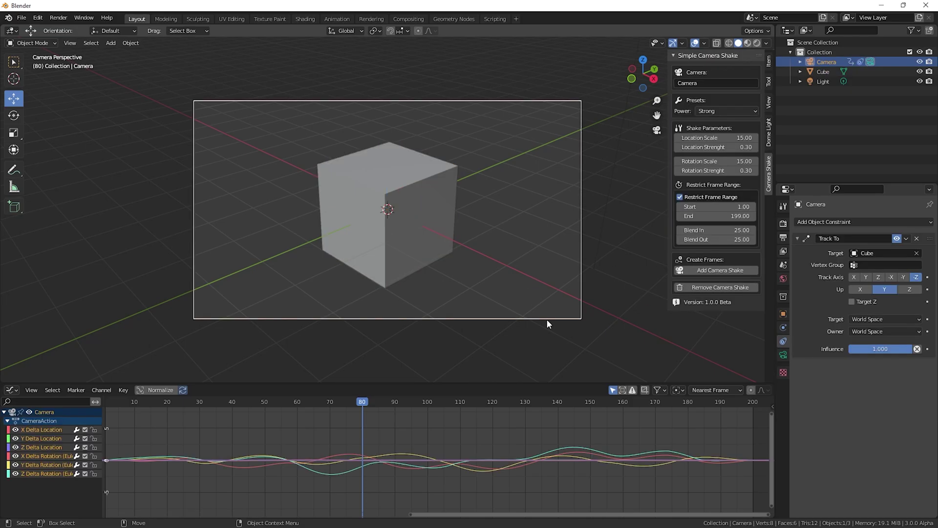
click(877, 349)
text(.6)
key(Return)
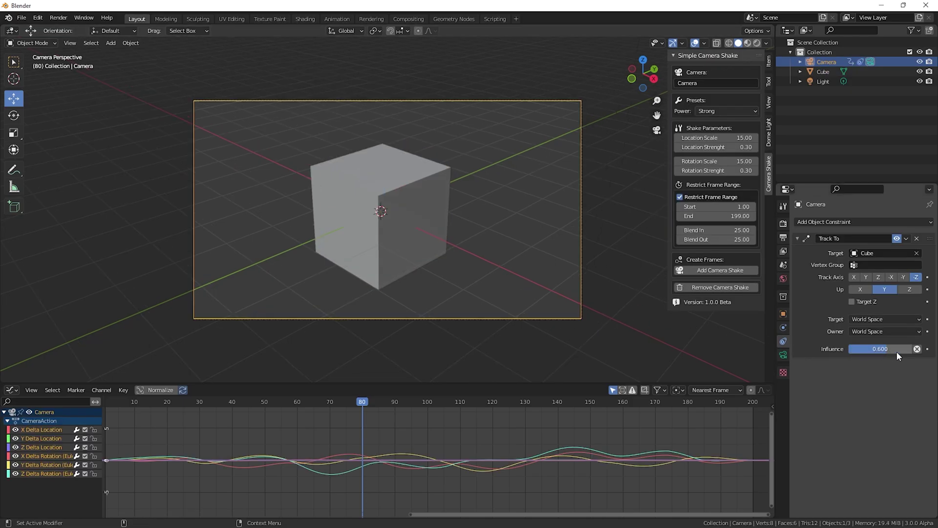
click(106, 404)
key(space)
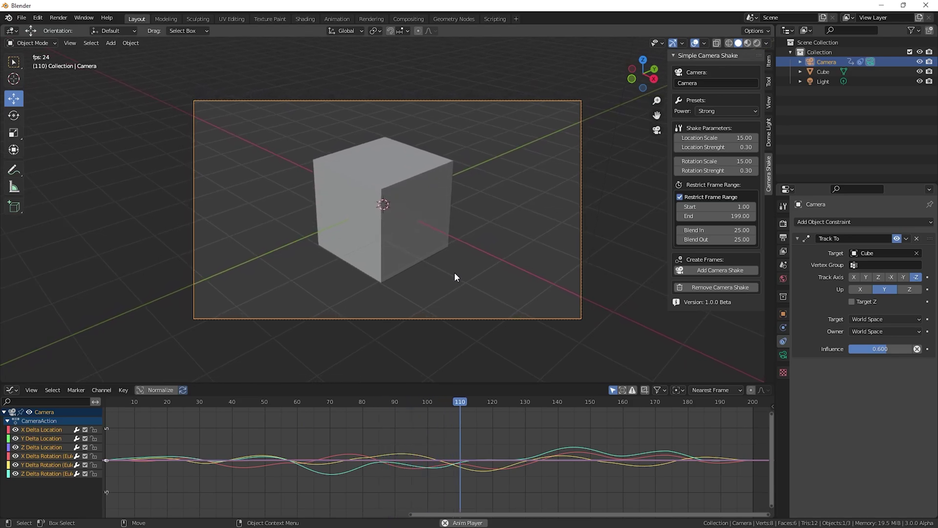
key(space)
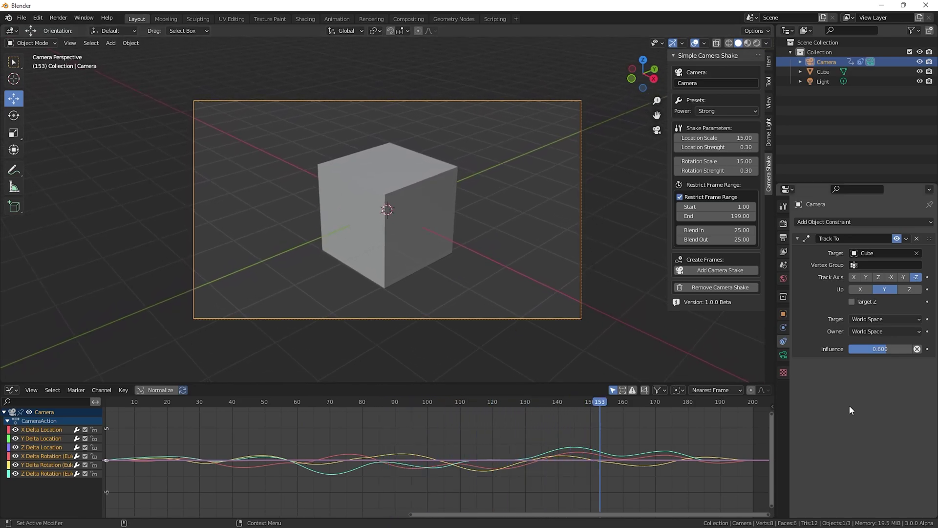
Compare full 1.0 influence in playback, then reset influence to 0.6 and rewind to frame 1
drag(879, 348, 909, 348)
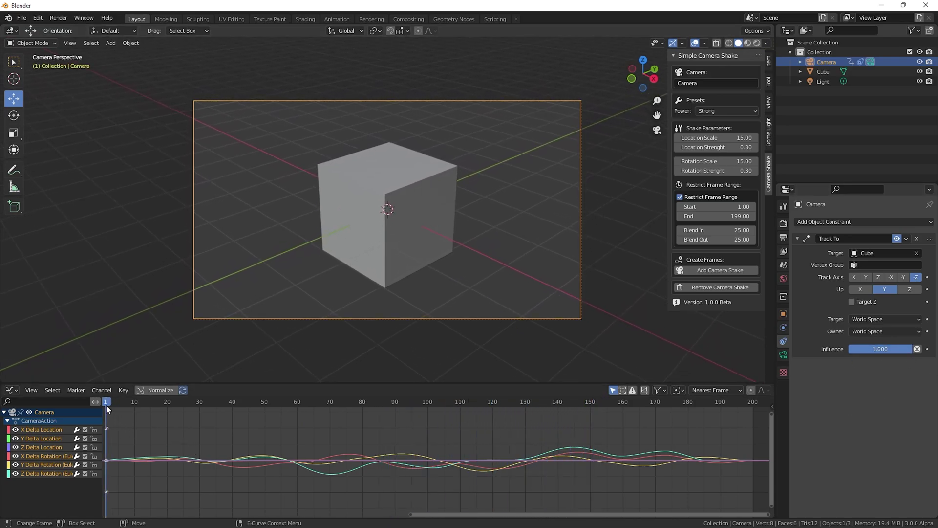
key(space)
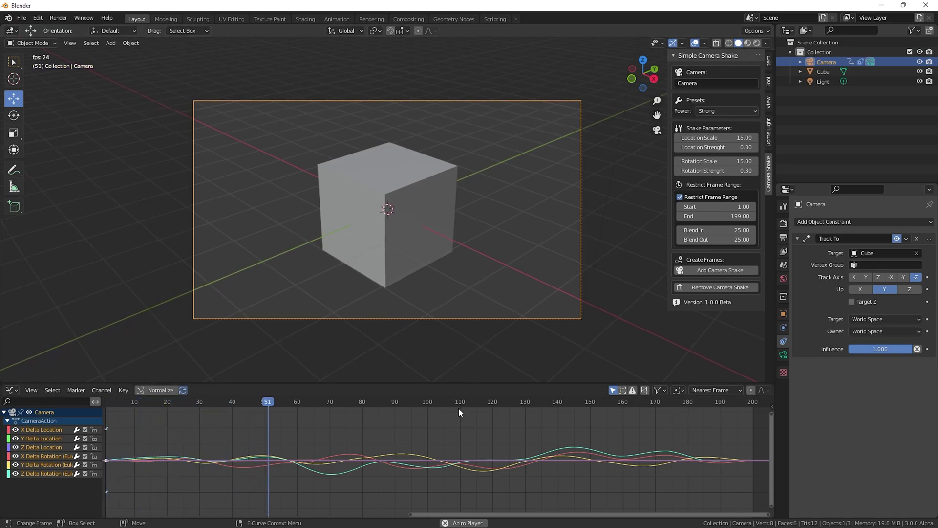
key(space)
click(884, 349)
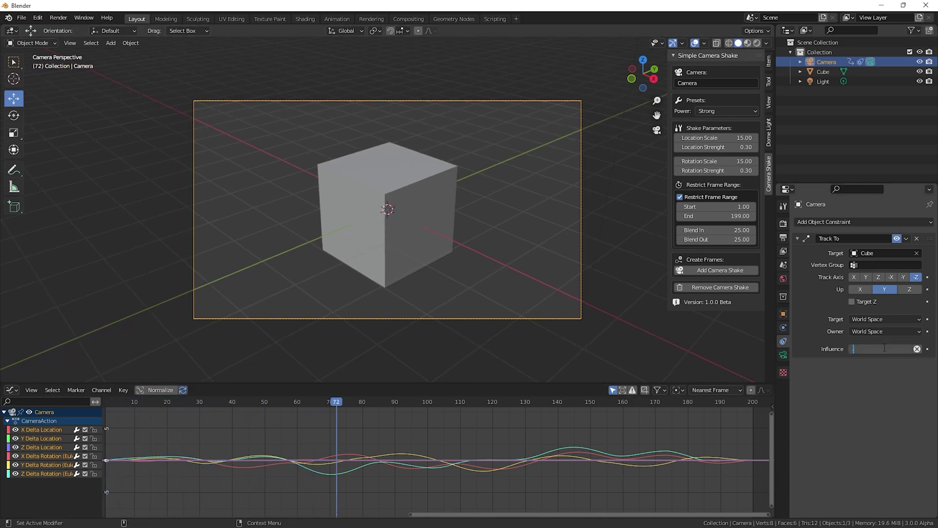
text(0.6)
key(Return)
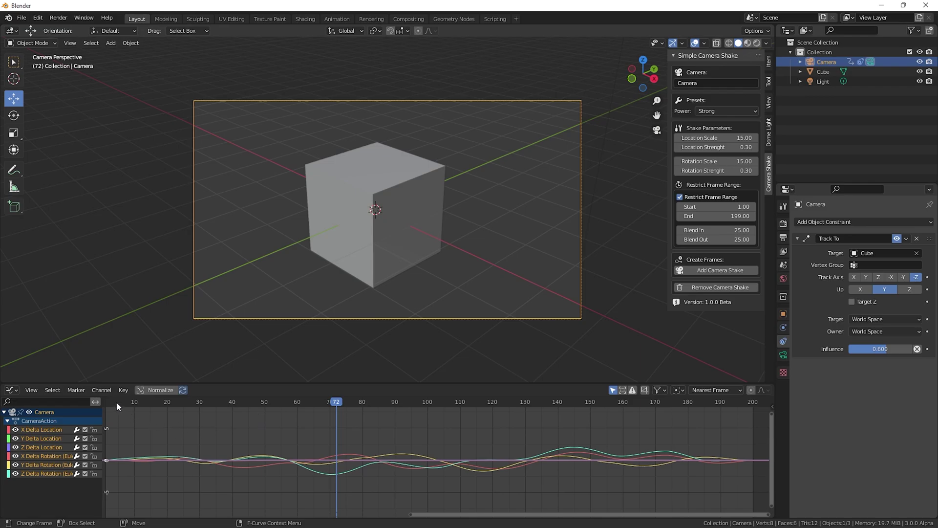
drag(117, 402, 106, 404)
Keyframe the Cube at frames 1 and 200 as it slides left along X, then play back
click(423, 219)
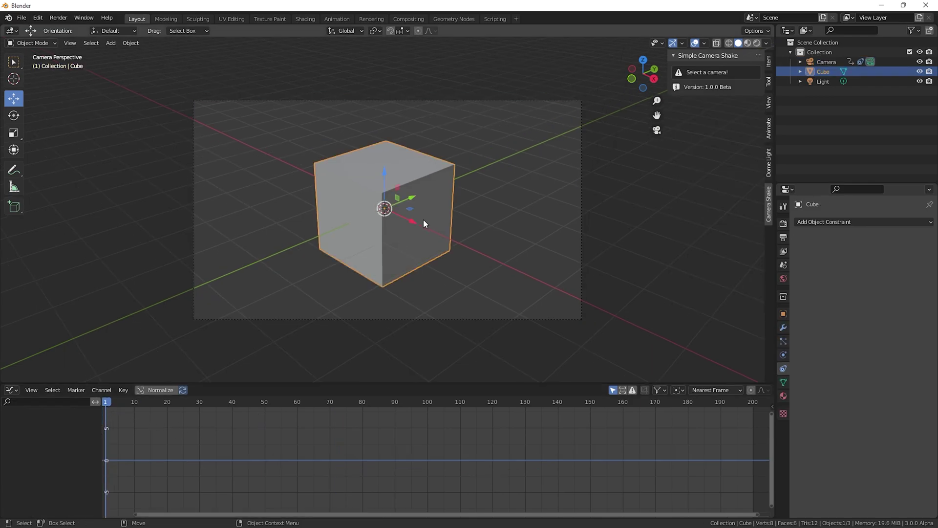
drag(410, 219, 30, 272)
key(i)
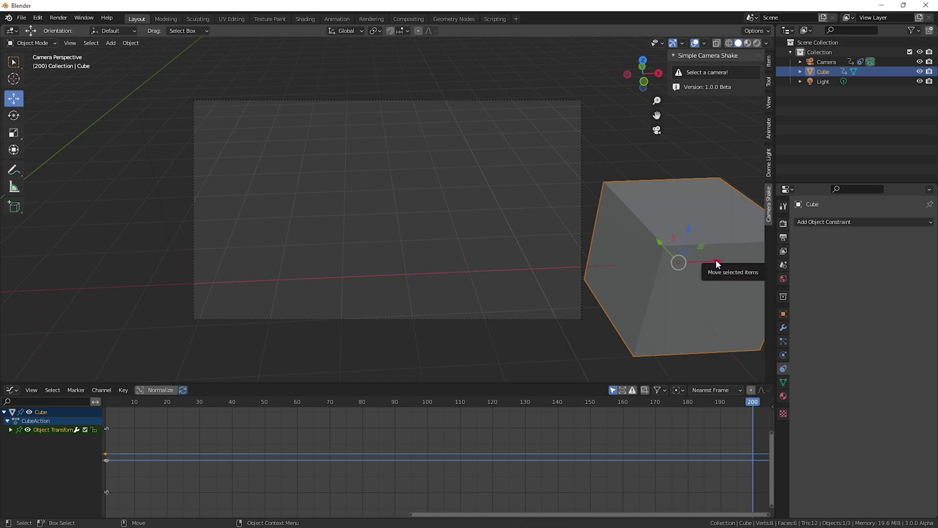
drag(715, 259, 154, 151)
key(i)
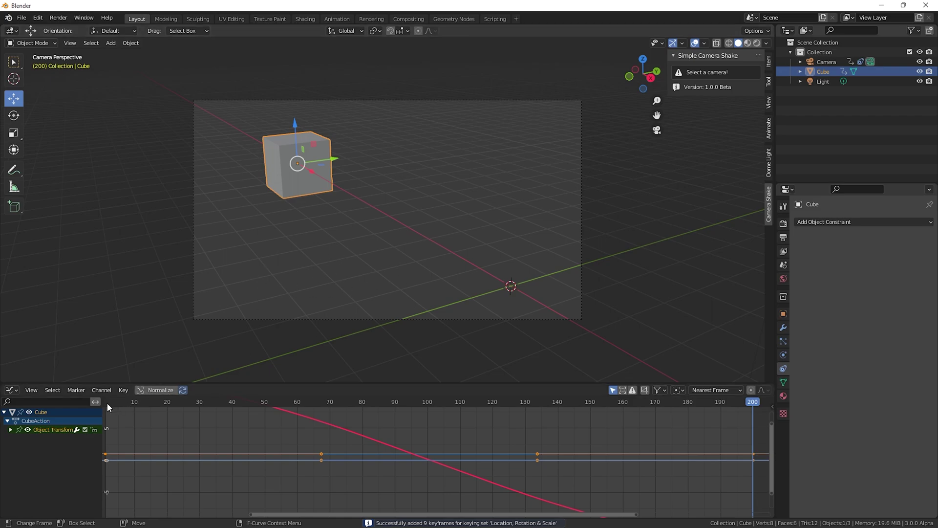
key(space)
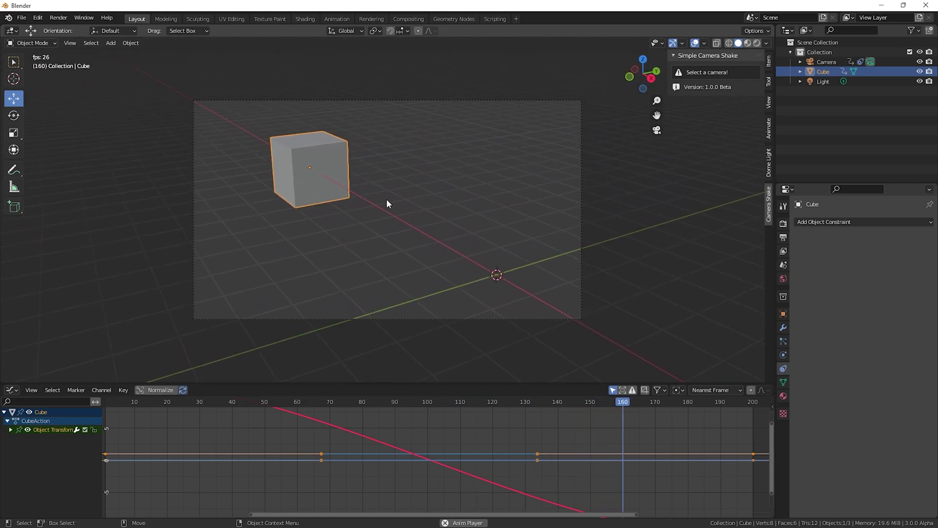
At frame 1, remove the camera's existing shake and generate a new Medium-preset shake
click(389, 309)
drag(117, 403, 105, 409)
click(699, 287)
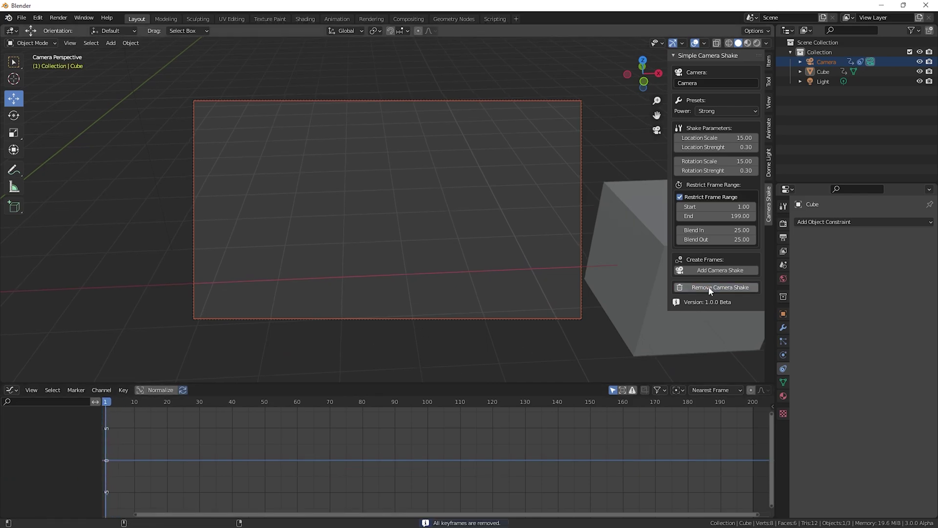
click(716, 110)
click(709, 144)
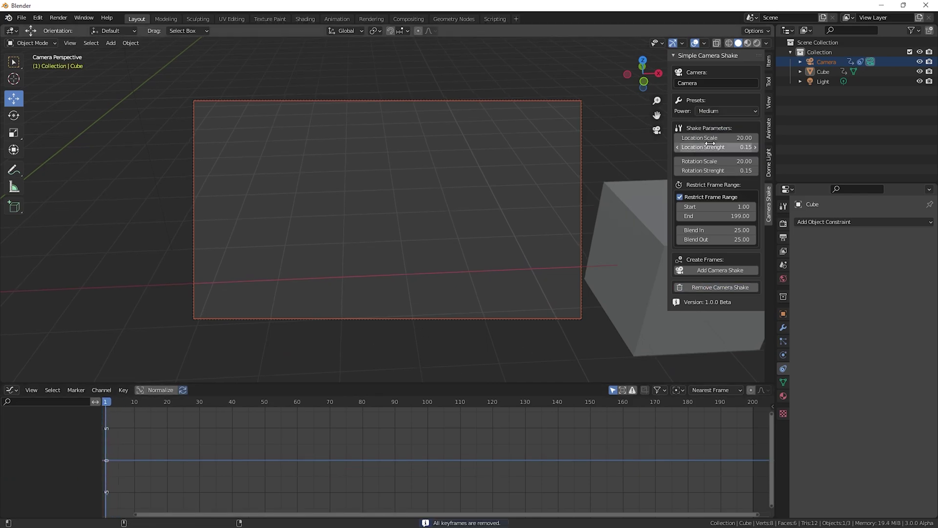
click(713, 272)
Play the animation to preview the Medium shake, then move to frame 40
key(space)
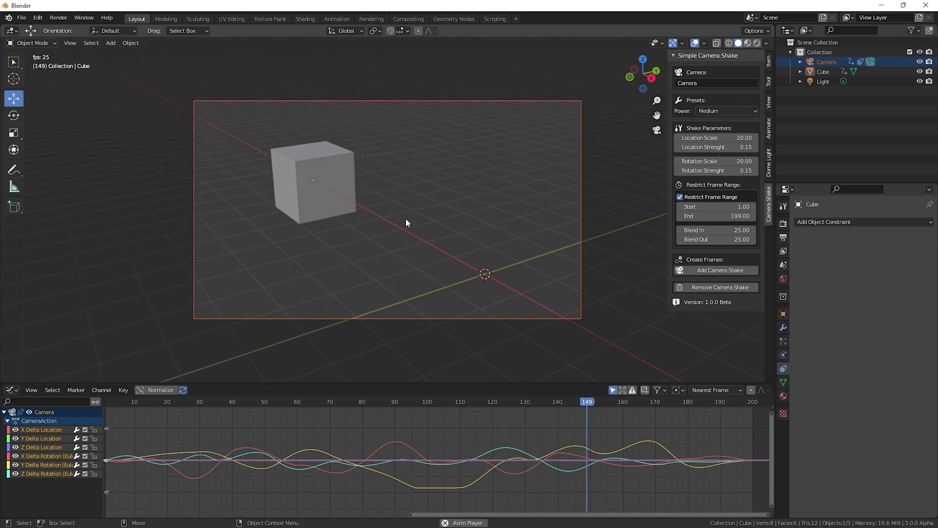
key(space)
click(166, 404)
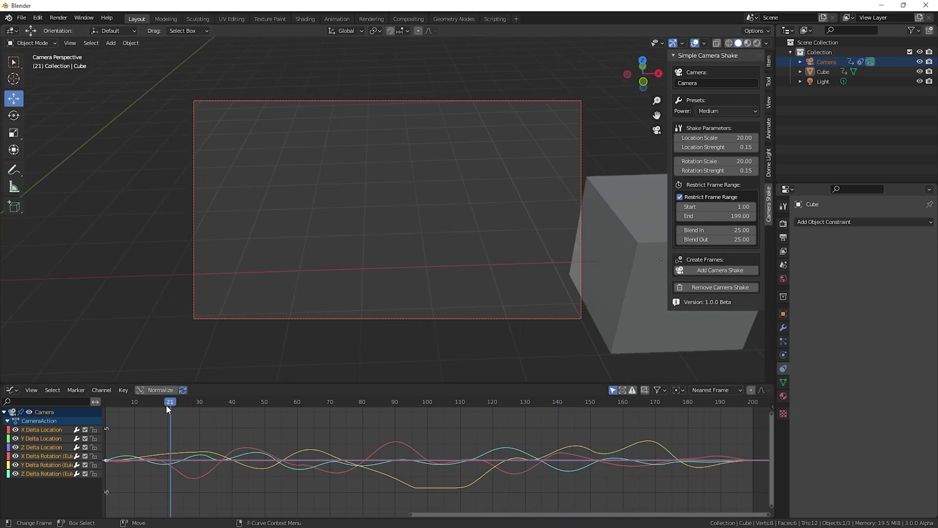
drag(166, 404, 231, 407)
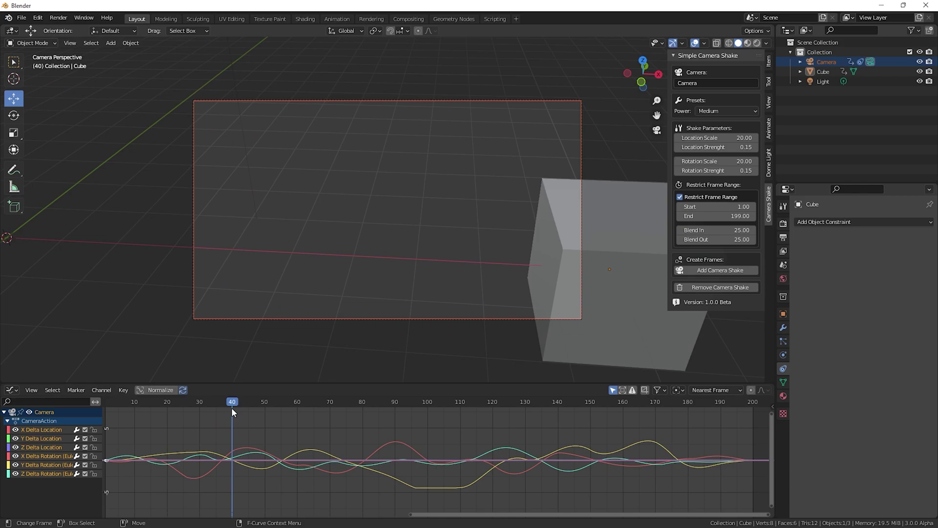
Add a Strong shake layer over frames 40–120 with blend in 10 and blend out 60
click(712, 111)
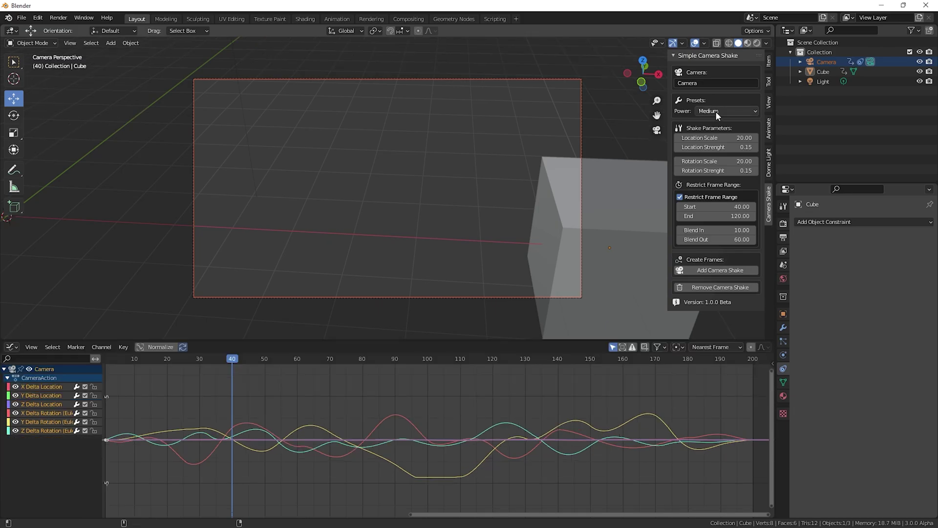
click(716, 111)
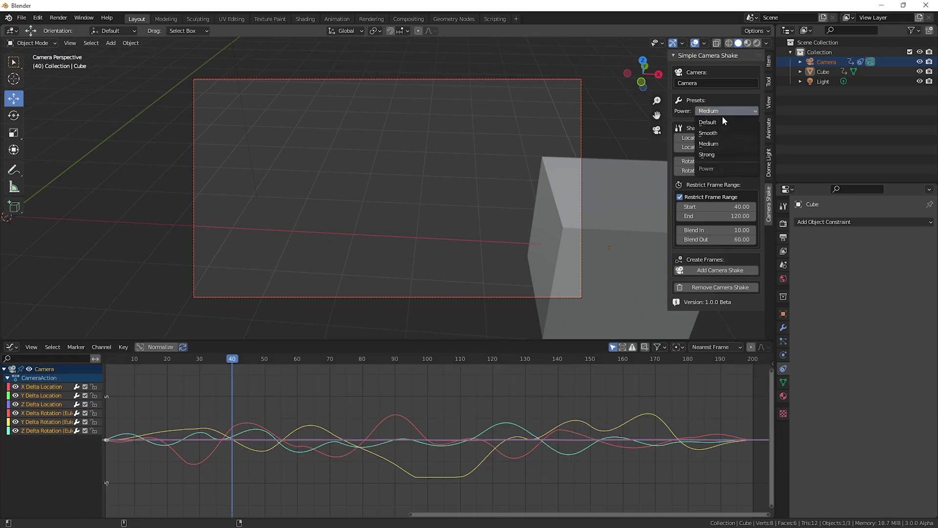
click(712, 156)
click(714, 271)
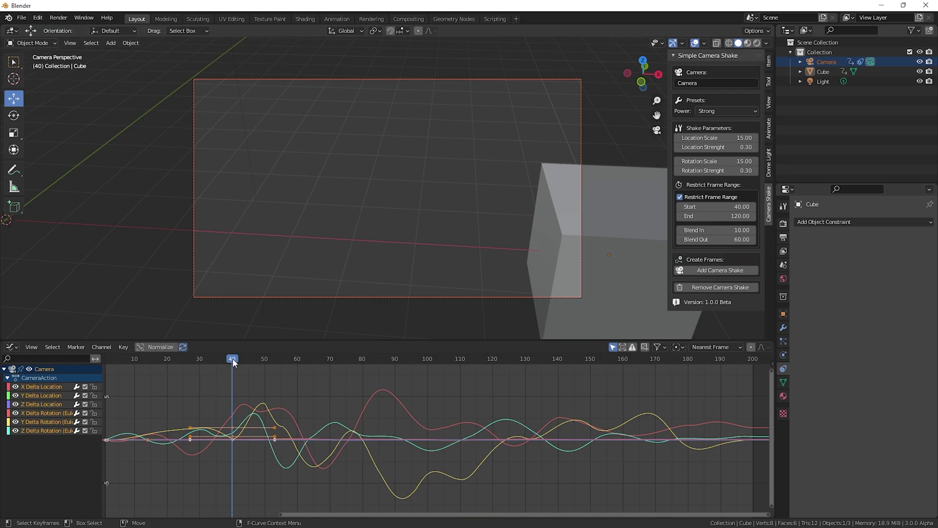
Play the animation from the start to preview the layered shake, then return to frame 40
drag(233, 362, 107, 370)
key(space)
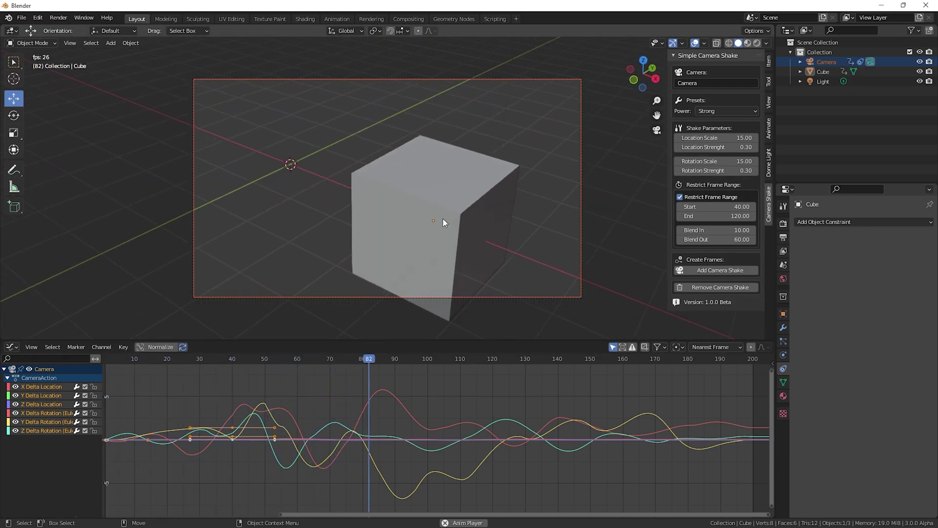
key(space)
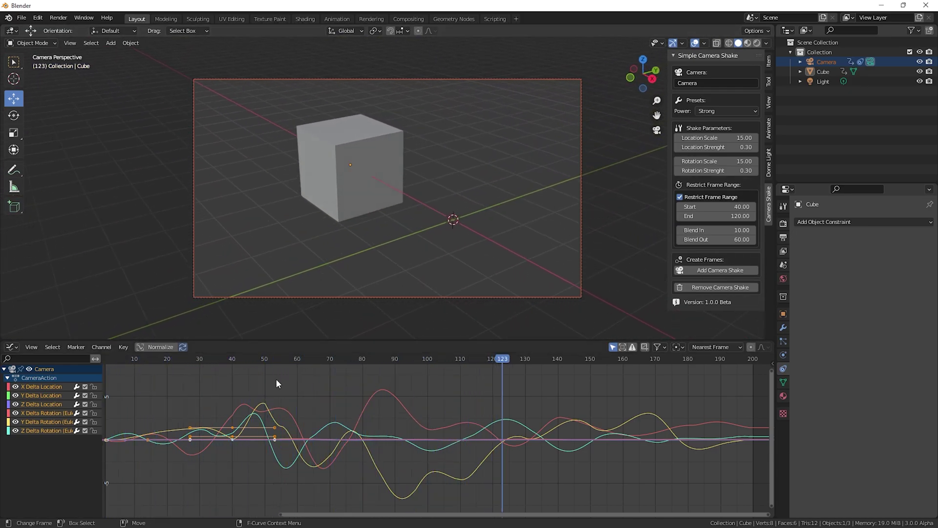
click(236, 360)
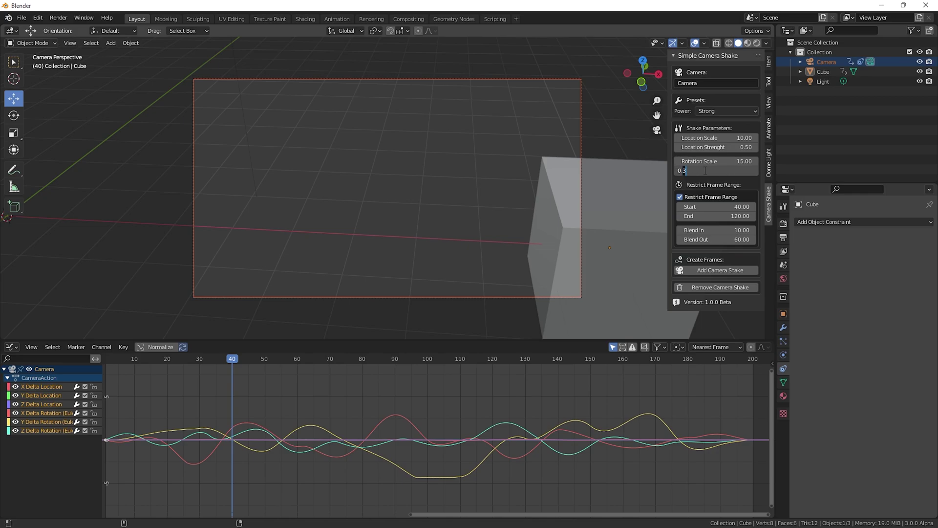
Add the retuned shake (location scale 10, strengths 0.50), preview it, then regenerate it at frame 130
click(716, 270)
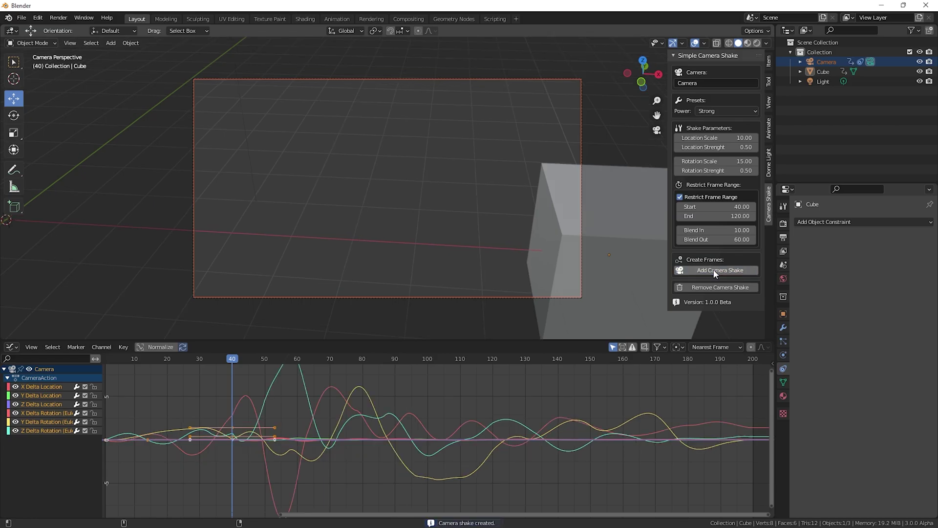
key(space)
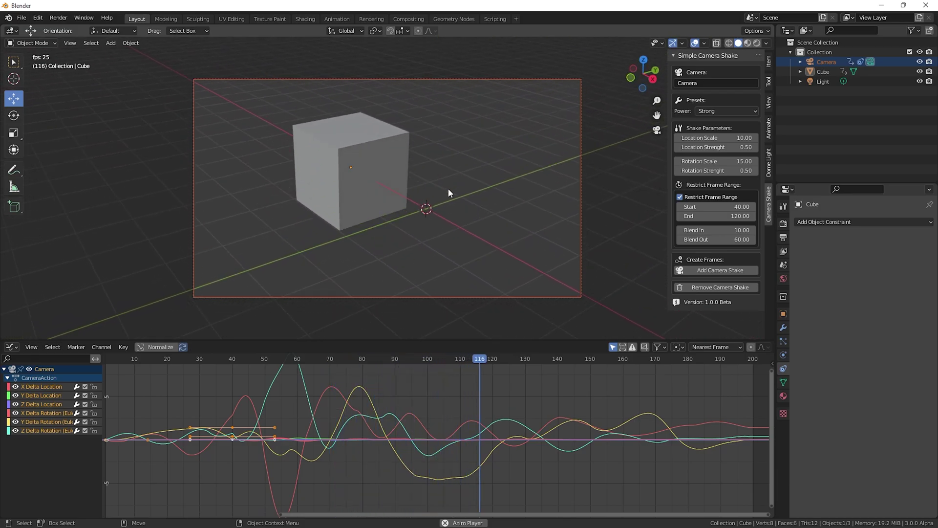
key(space)
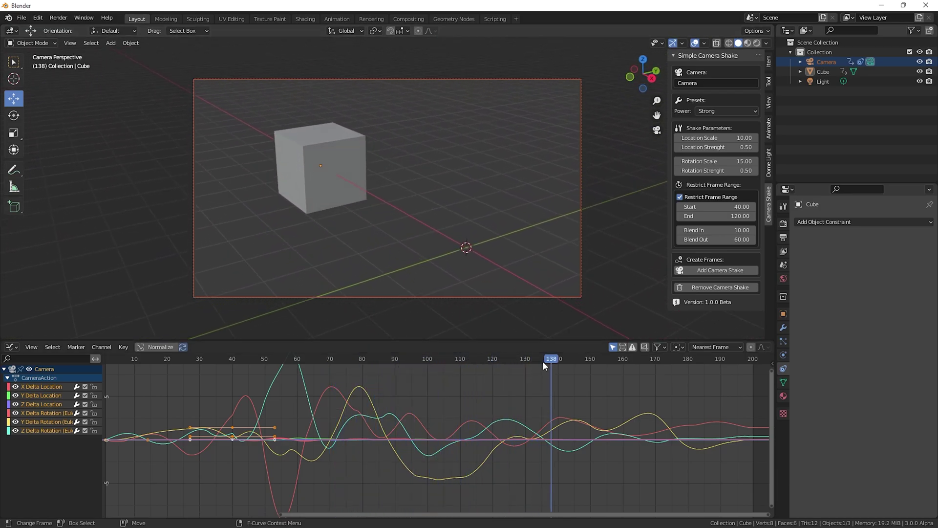
click(524, 361)
click(717, 270)
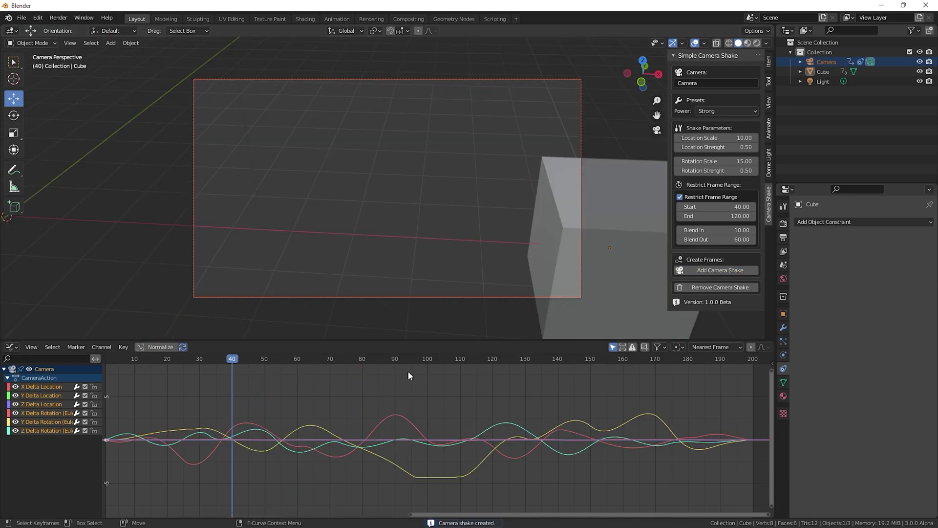
Add a second shake layer over frames 130–200, then play from near the start to preview both
click(716, 270)
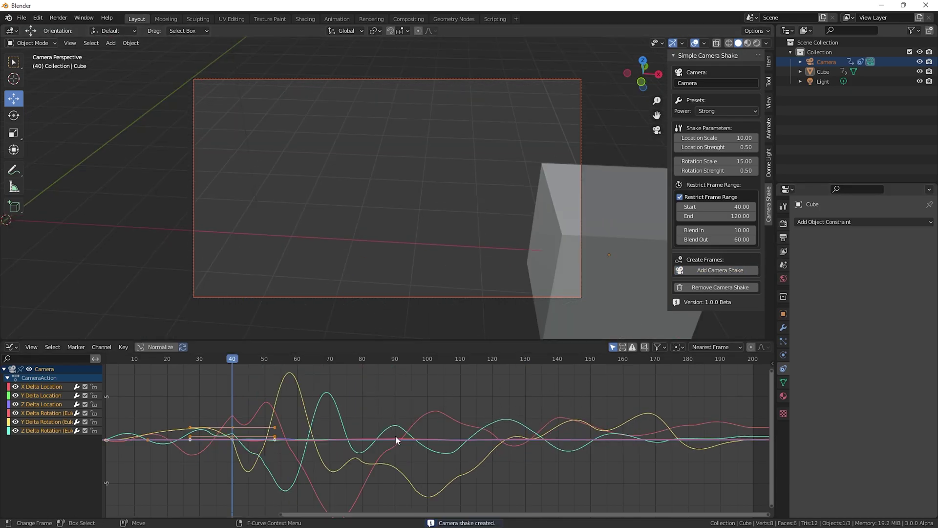
click(737, 206)
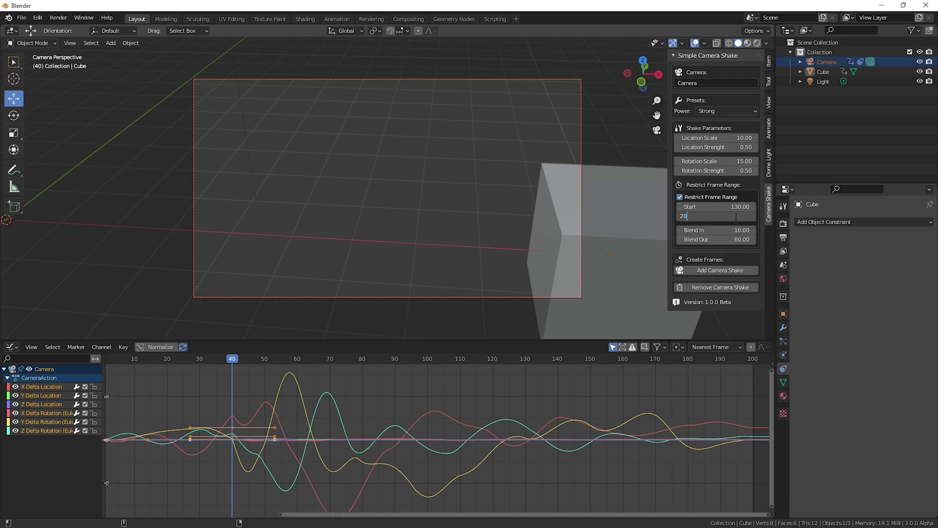
click(718, 271)
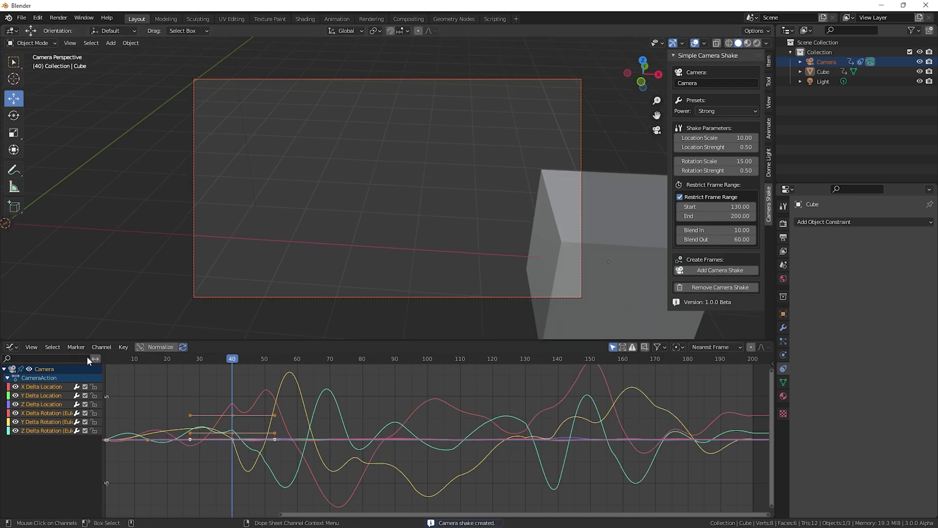
click(107, 361)
key(space)
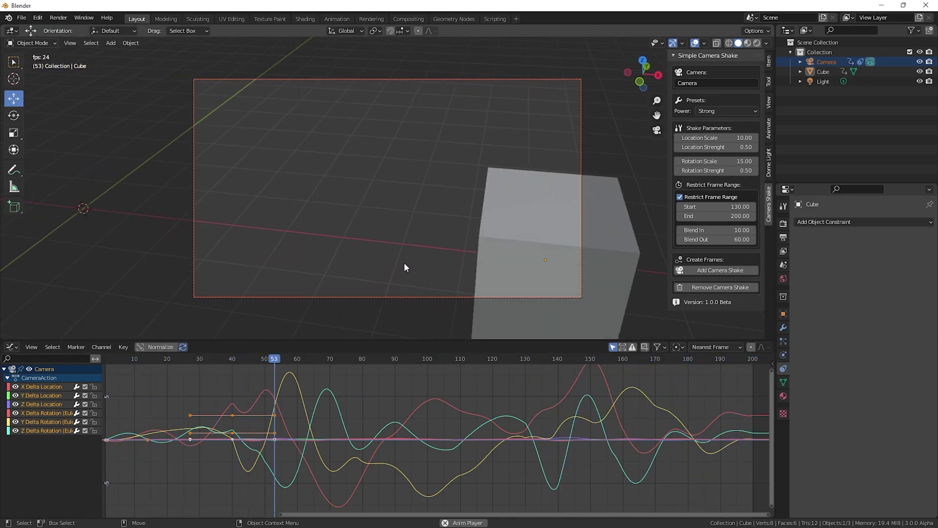
Resize the graph editor, remove all the camera's shake keyframes, and return to frame 1
drag(440, 340, 469, 446)
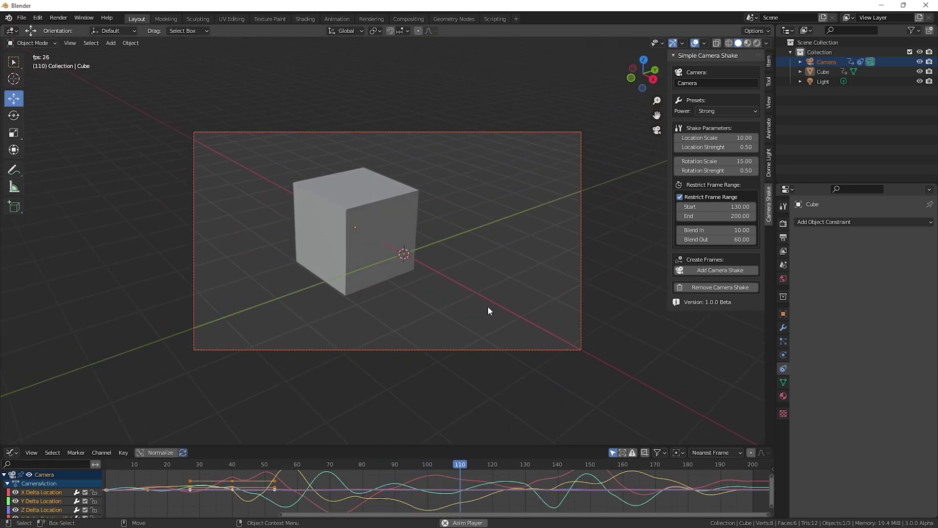
scroll(488, 310, up, 5)
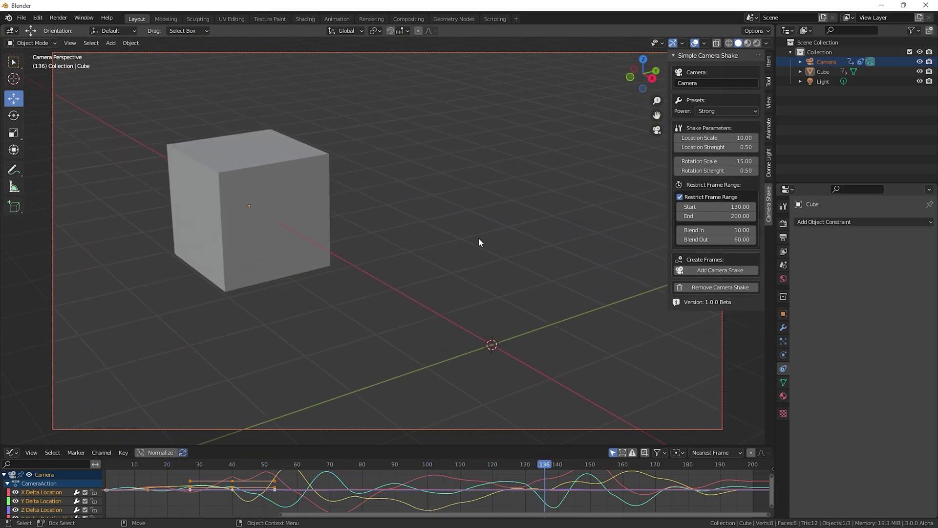
drag(470, 446, 485, 336)
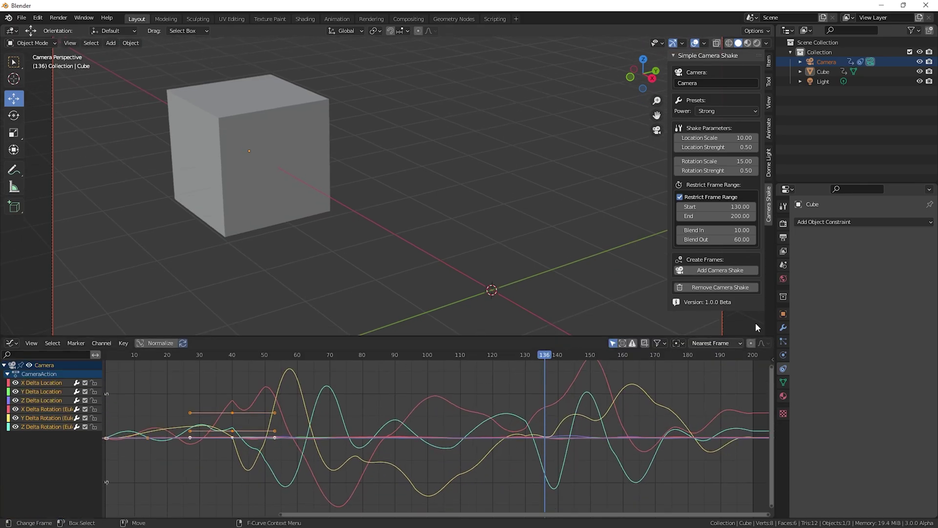
click(725, 287)
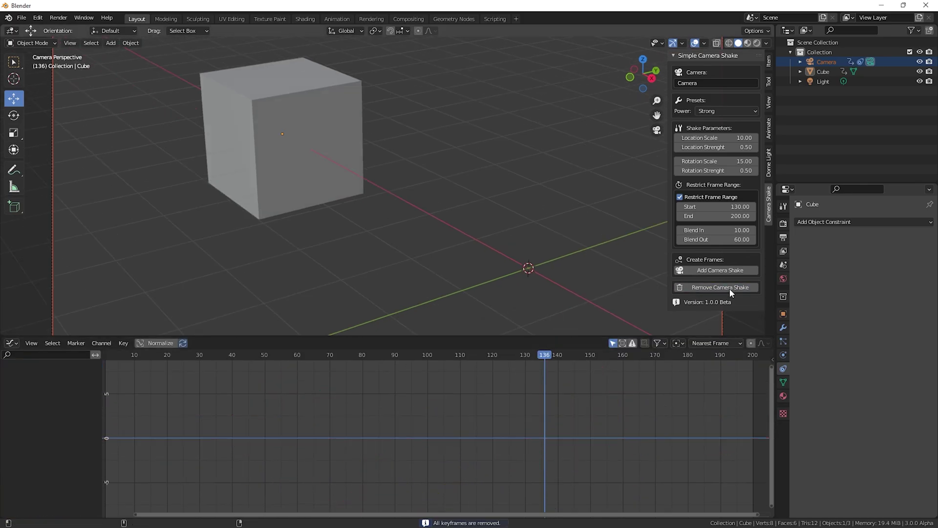
click(106, 355)
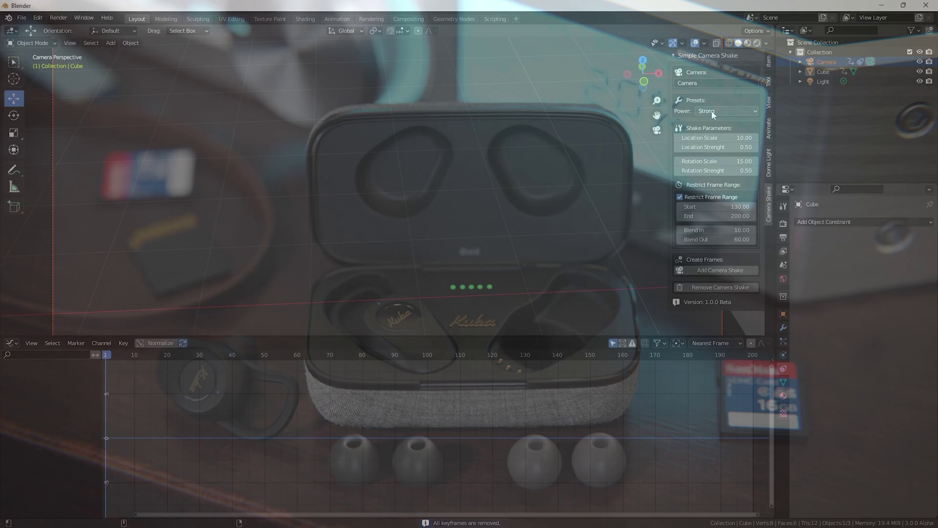